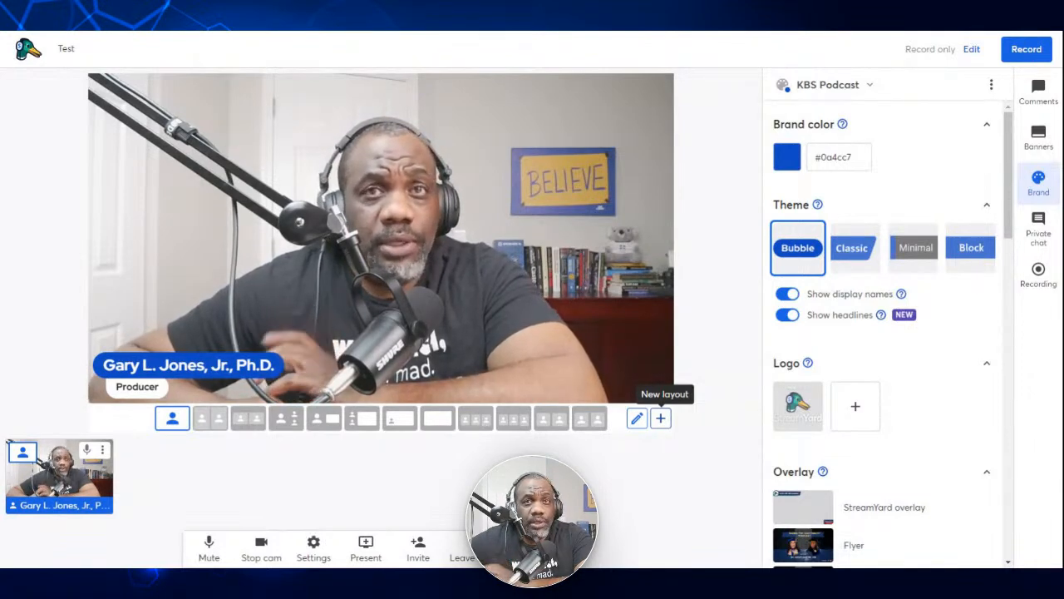
- Create a new layout and add a camera slot placed in the left half of the canvas
click(661, 419)
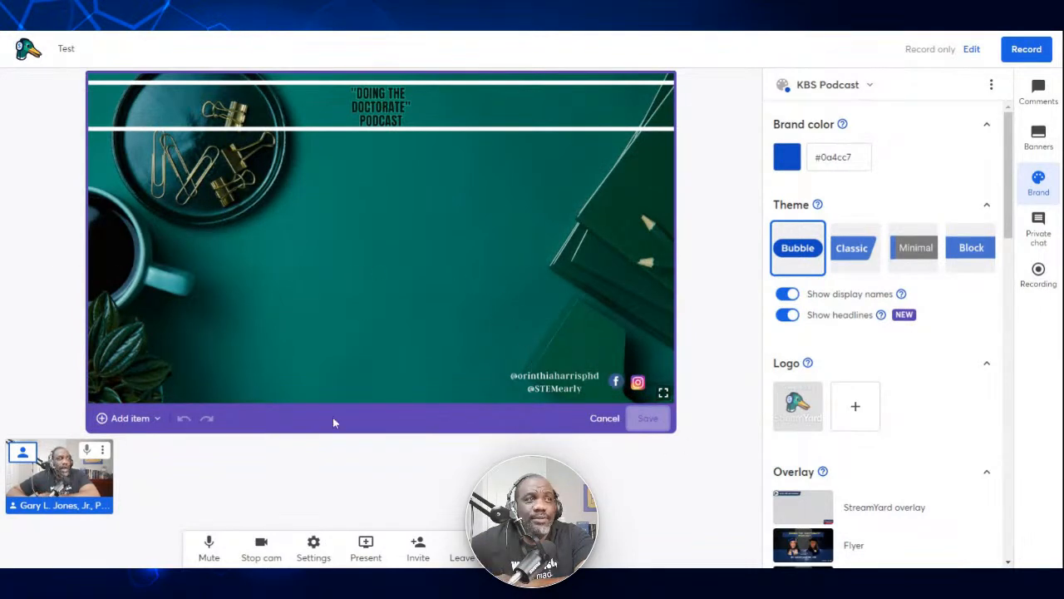
click(156, 419)
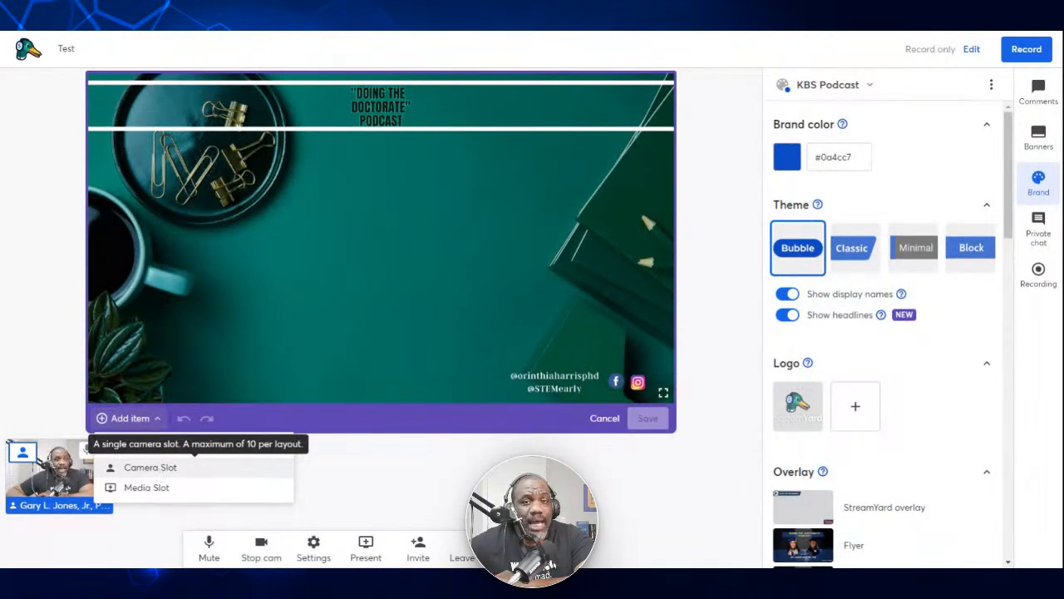
click(150, 468)
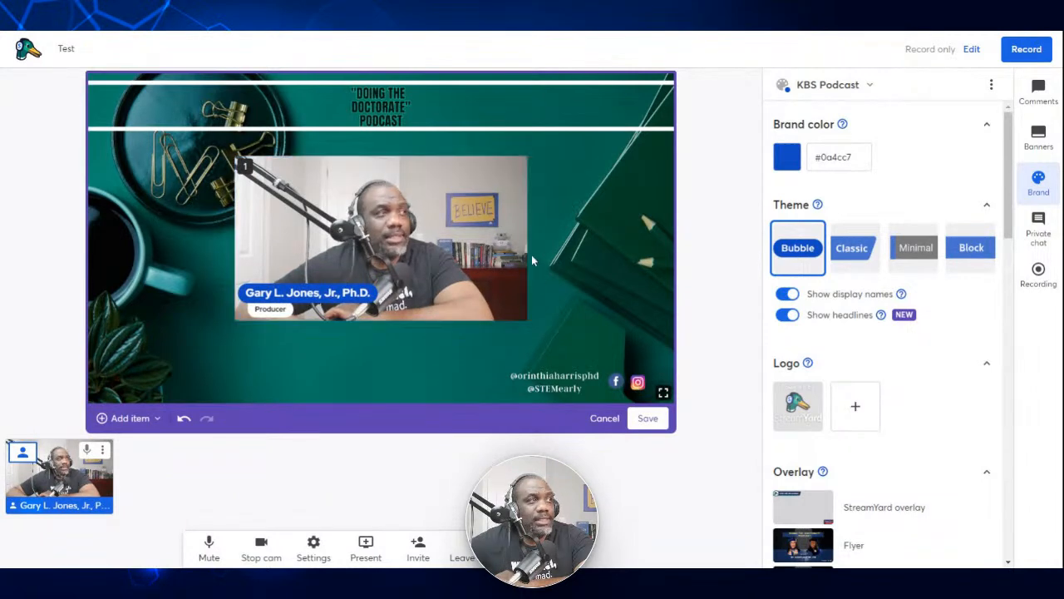
drag(434, 257, 302, 267)
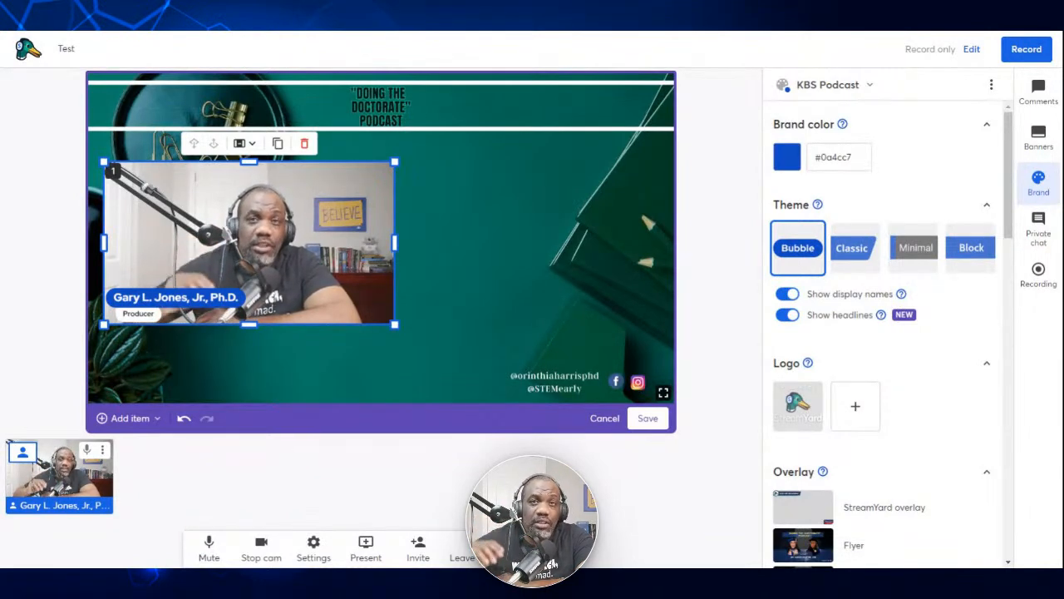
- Resize the camera slot to a taller shape in the left half and set its video scaling to Fill
mouse_move(296, 284)
mouse_down()
mouse_move(288, 299)
mouse_move(293, 286)
mouse_up()
drag(387, 326, 308, 338)
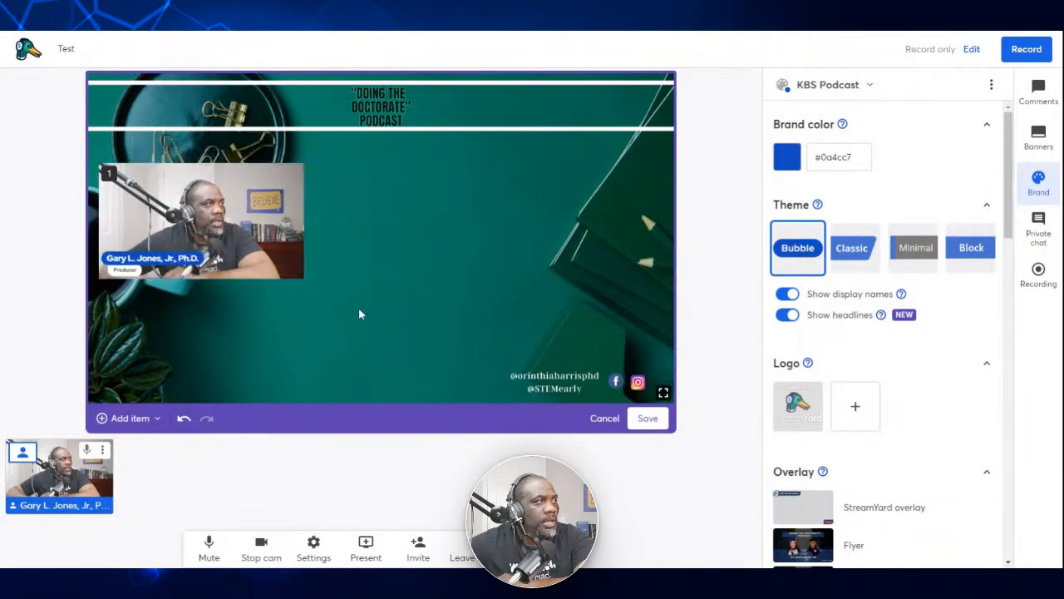
drag(305, 221, 262, 223)
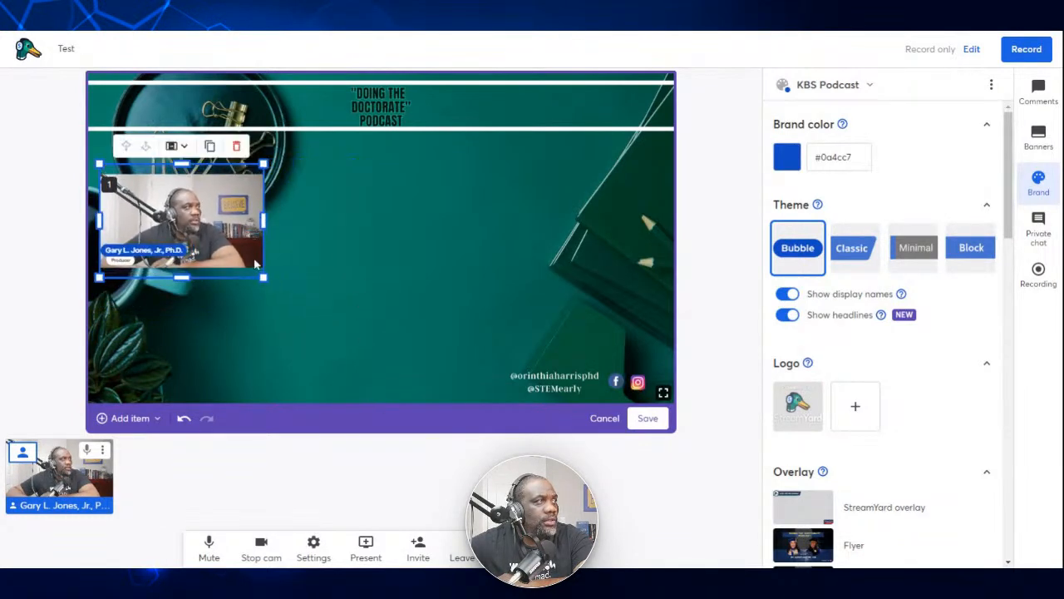
drag(264, 281, 366, 350)
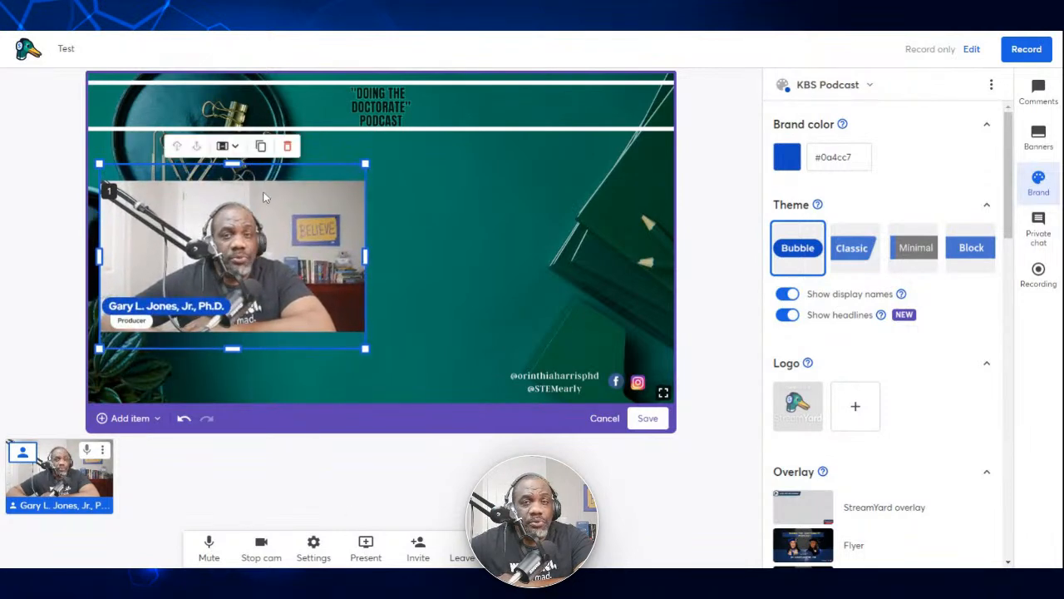
click(233, 147)
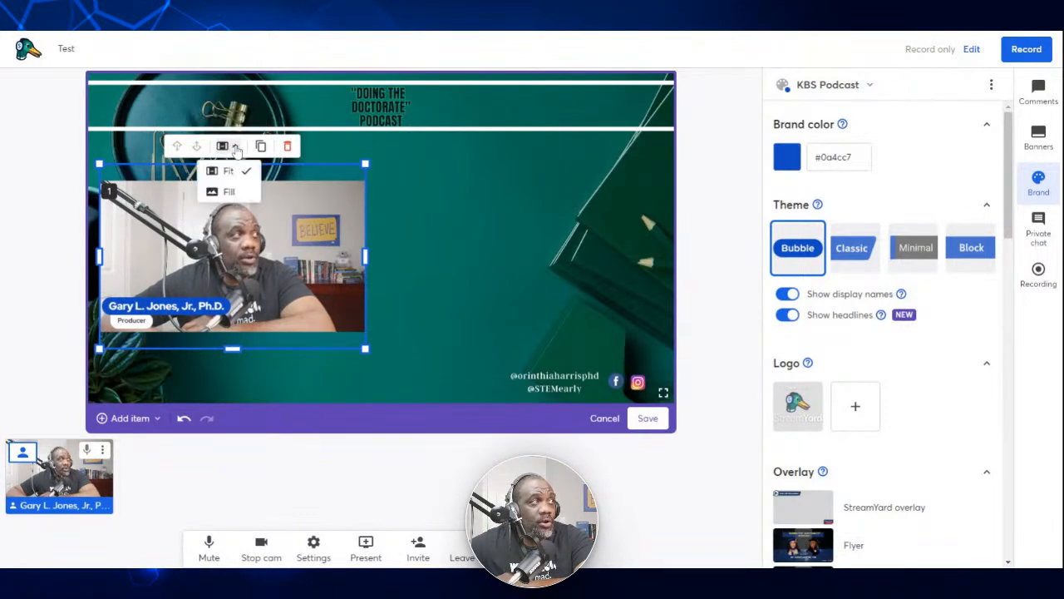
click(233, 191)
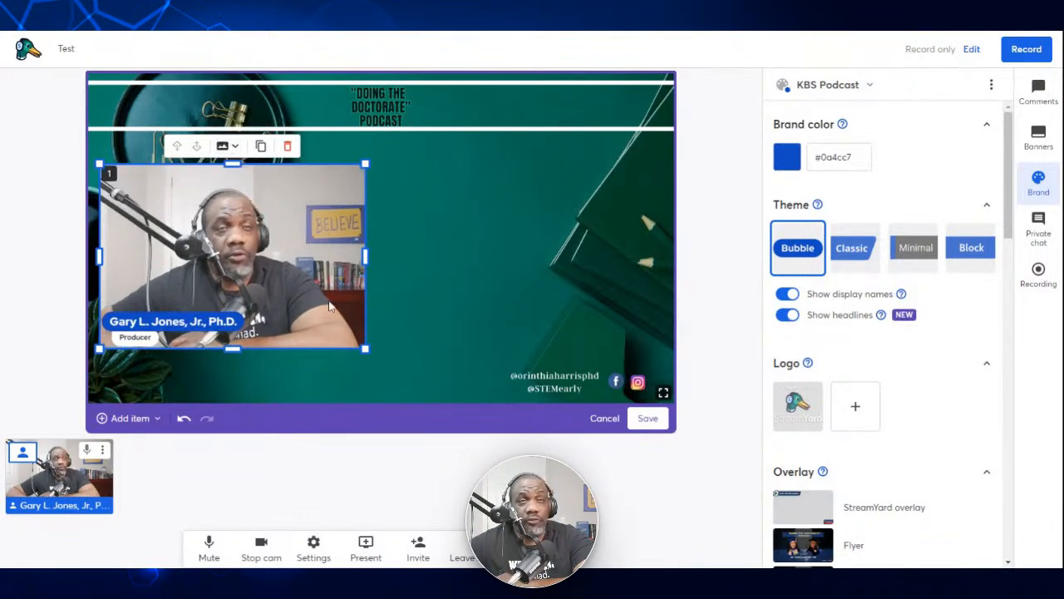
click(430, 308)
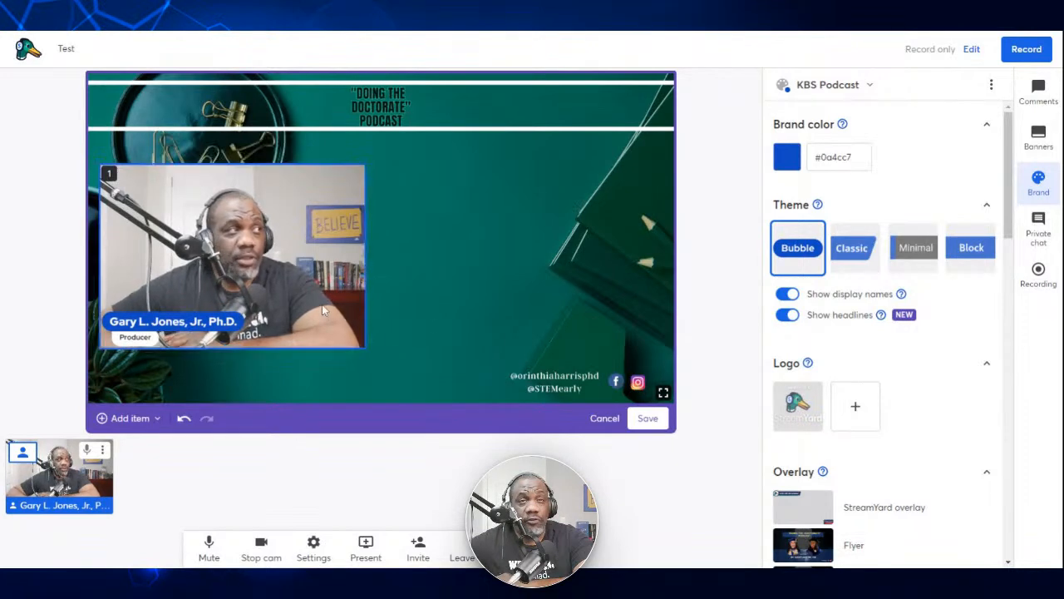
- Duplicate the camera slot and place the copy in the right half, with the original raised just under the title band
drag(314, 302, 306, 306)
click(255, 150)
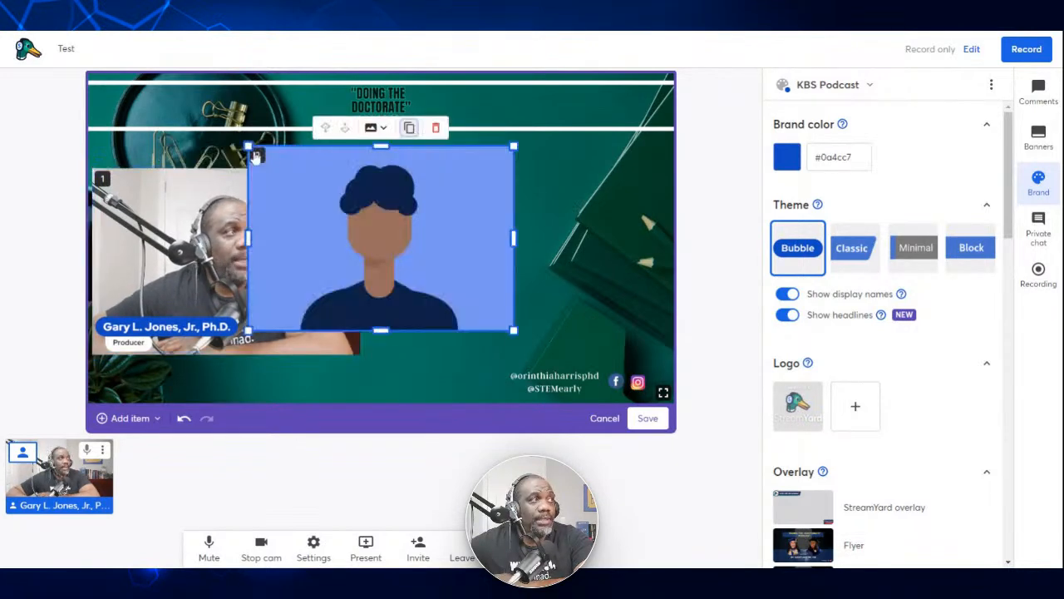
drag(323, 255, 464, 278)
drag(269, 286, 276, 257)
drag(486, 302, 465, 307)
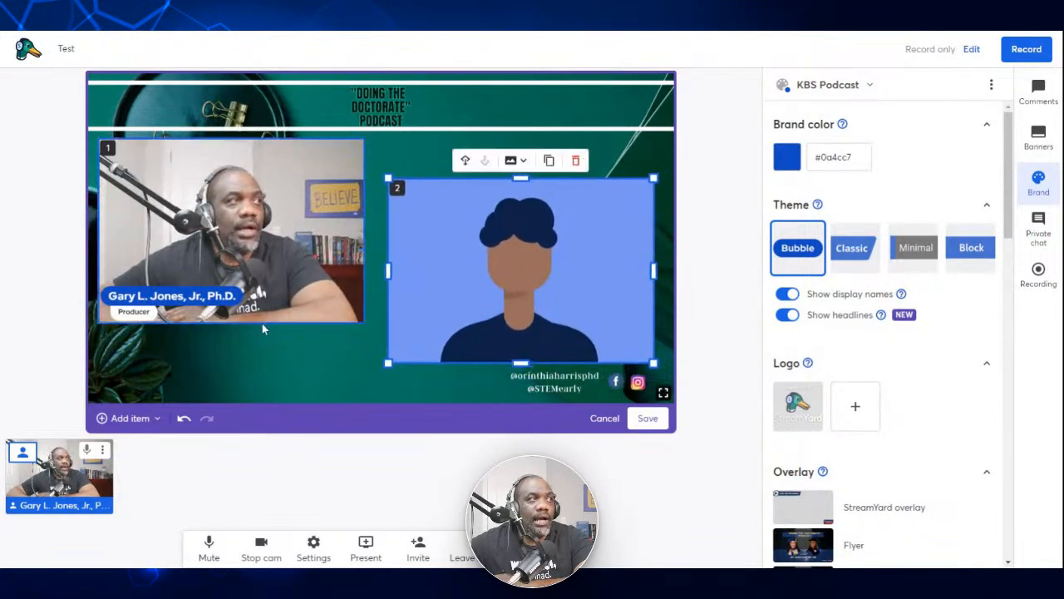
click(277, 370)
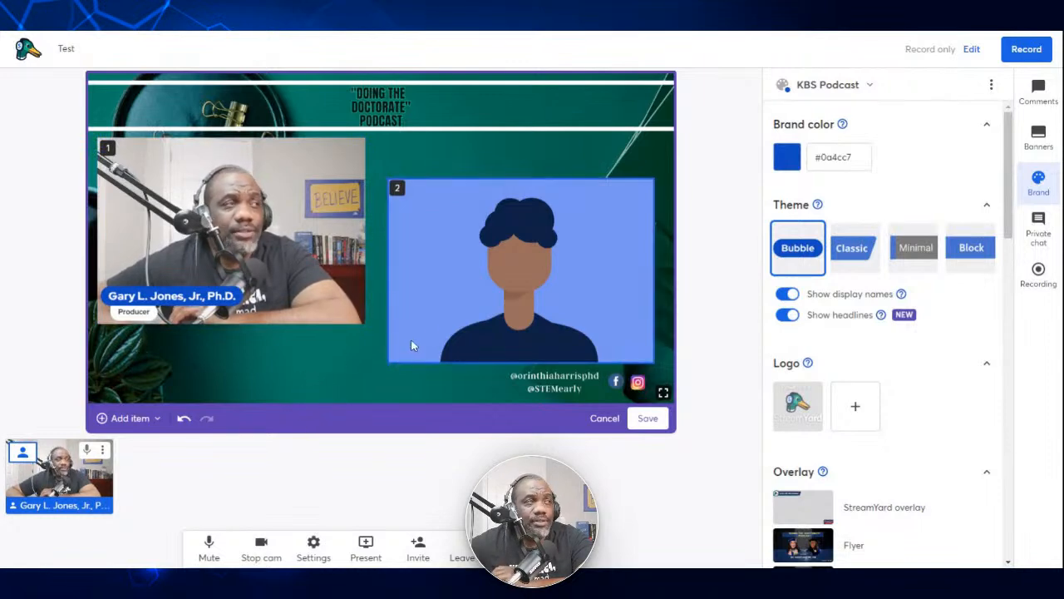
- Shrink camera slots 1 and 2 and place them in the canvas's upper-left and upper-right corners below the title band
click(582, 331)
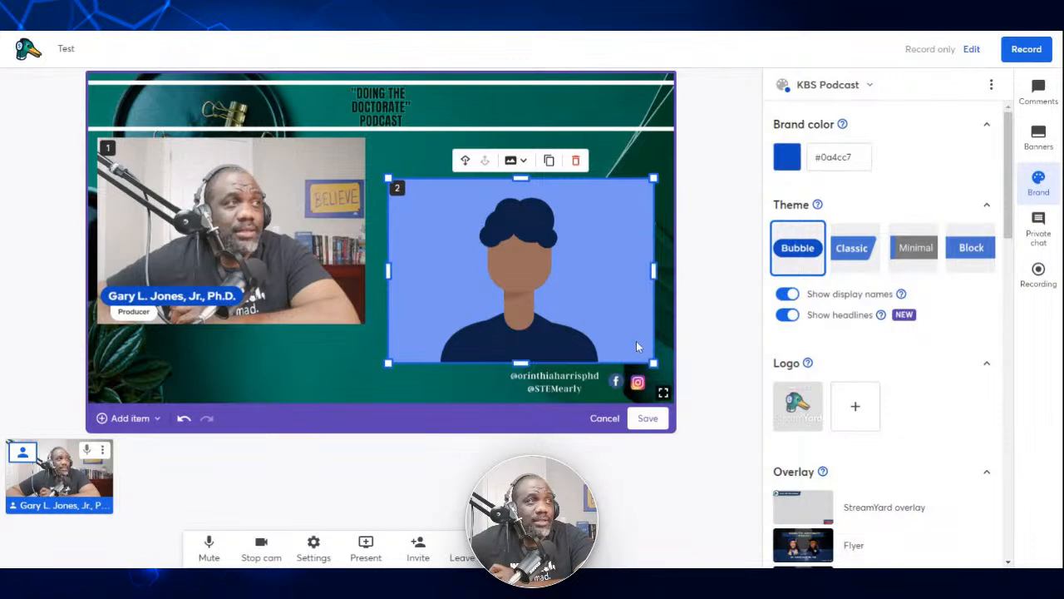
drag(655, 363, 577, 307)
drag(492, 219, 572, 189)
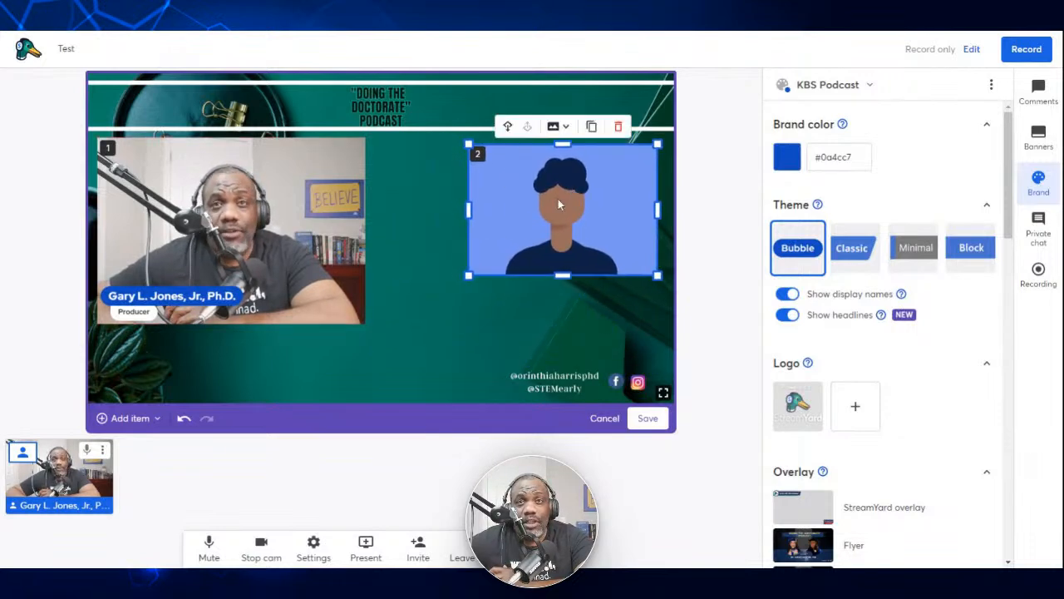
click(345, 300)
mouse_move(343, 296)
mouse_down()
mouse_move(336, 249)
mouse_move(341, 292)
mouse_up()
drag(362, 139, 279, 197)
drag(206, 283, 217, 213)
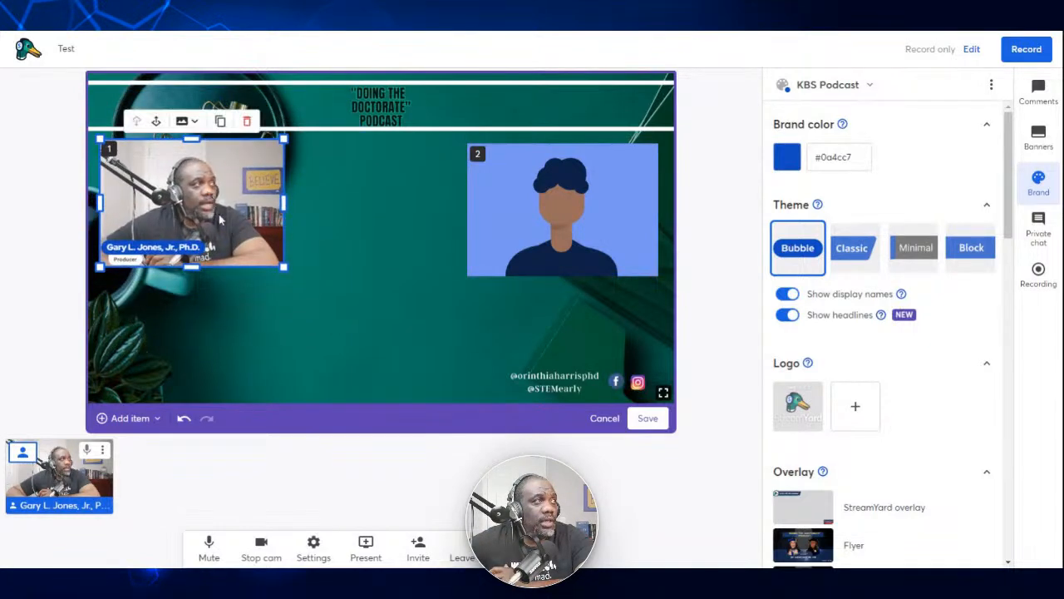
- Duplicate slot 1 into two more camera slots and place slots 3 and 4 side by side along the lower edge
click(220, 123)
drag(372, 250, 345, 375)
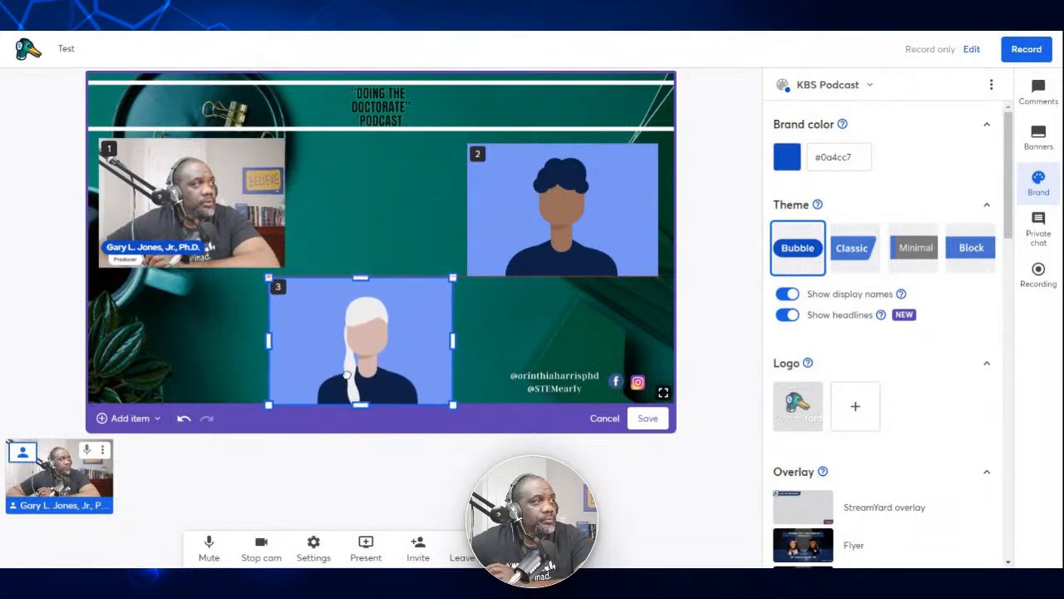
click(403, 261)
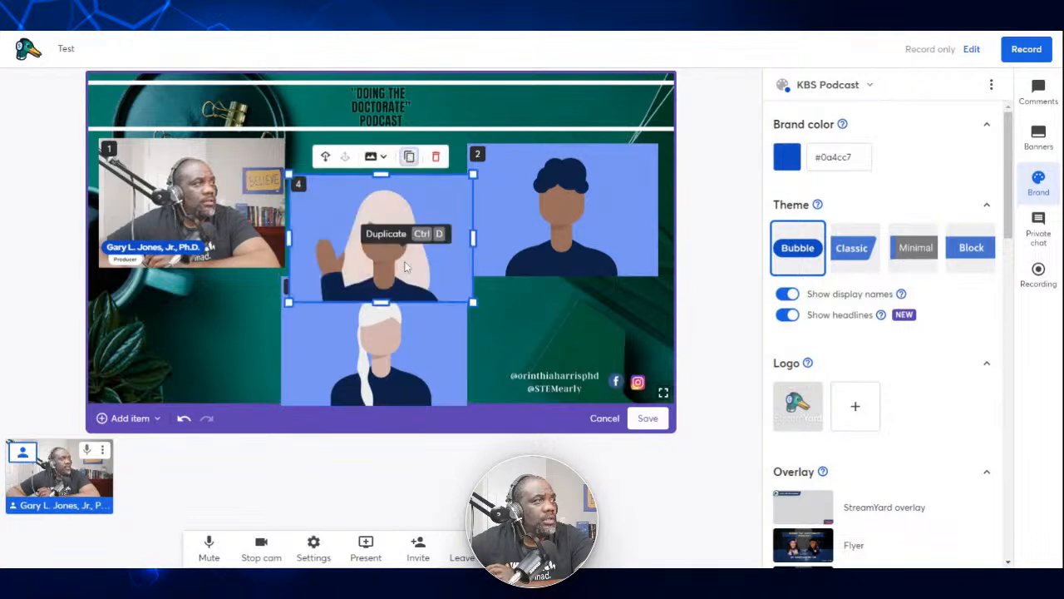
drag(378, 237, 484, 314)
drag(426, 324, 347, 316)
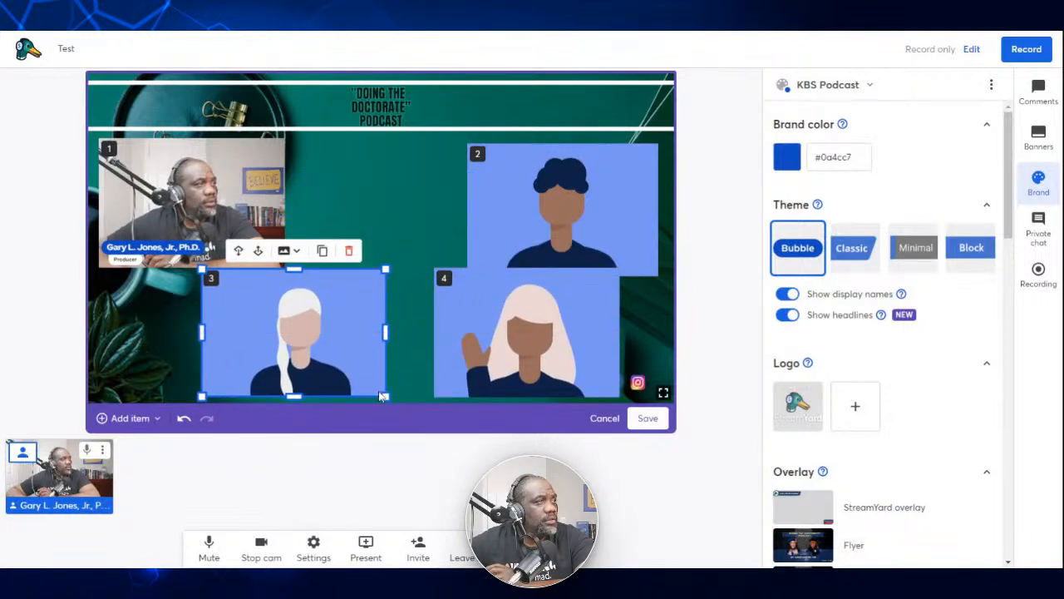
- Shrink slots 2 and 3, move slot 2 beside slot 1, and shift slots 1, 3 and 4 to the right
drag(385, 396, 357, 375)
drag(275, 307, 308, 327)
drag(529, 202, 491, 196)
drag(430, 270, 492, 225)
drag(555, 177, 387, 213)
drag(515, 311, 544, 311)
drag(415, 161, 397, 172)
drag(244, 175, 266, 175)
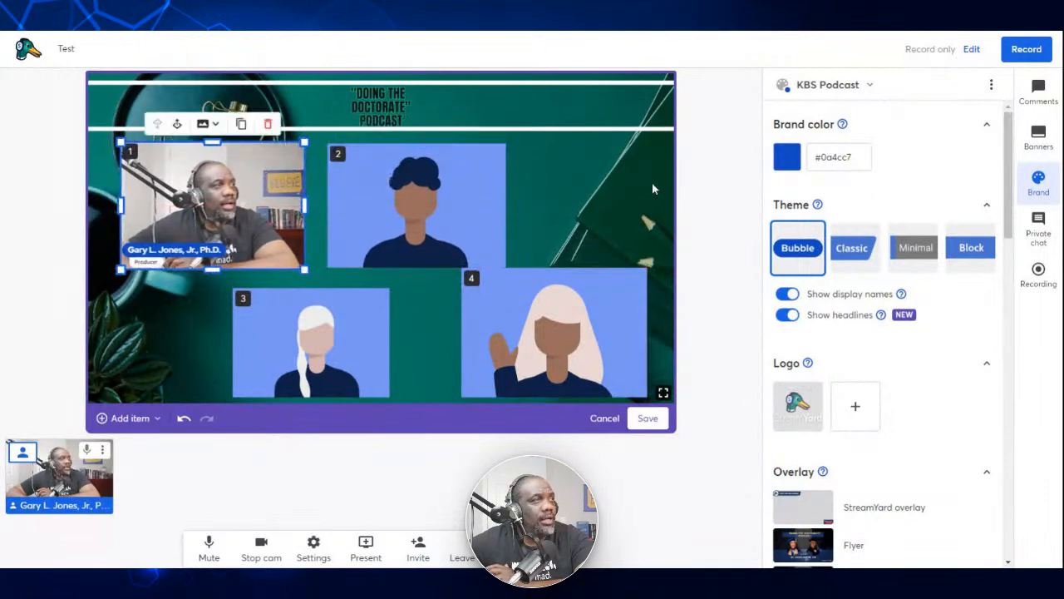
- Shrink the camera slots to similar sizes and arrange all four as a two-by-two grid in the canvas's left half
click(652, 186)
click(610, 312)
drag(646, 269, 618, 288)
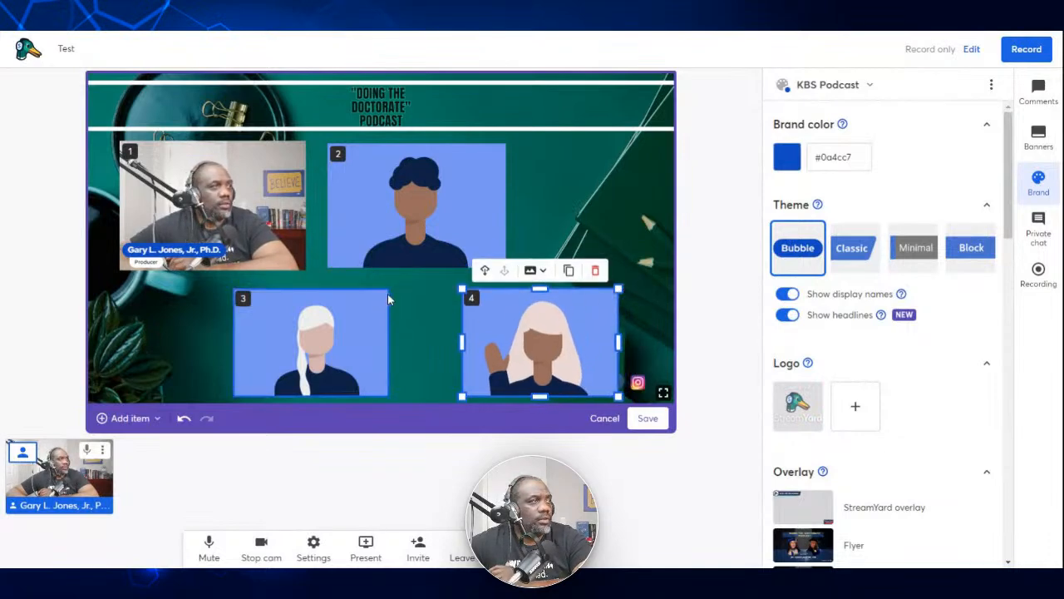
click(386, 301)
drag(386, 301, 364, 305)
drag(288, 347, 193, 330)
click(274, 157)
mouse_move(273, 157)
mouse_down()
mouse_move(262, 169)
mouse_move(296, 150)
mouse_move(273, 168)
mouse_up()
drag(396, 188, 352, 212)
drag(469, 290, 441, 269)
drag(509, 327, 326, 319)
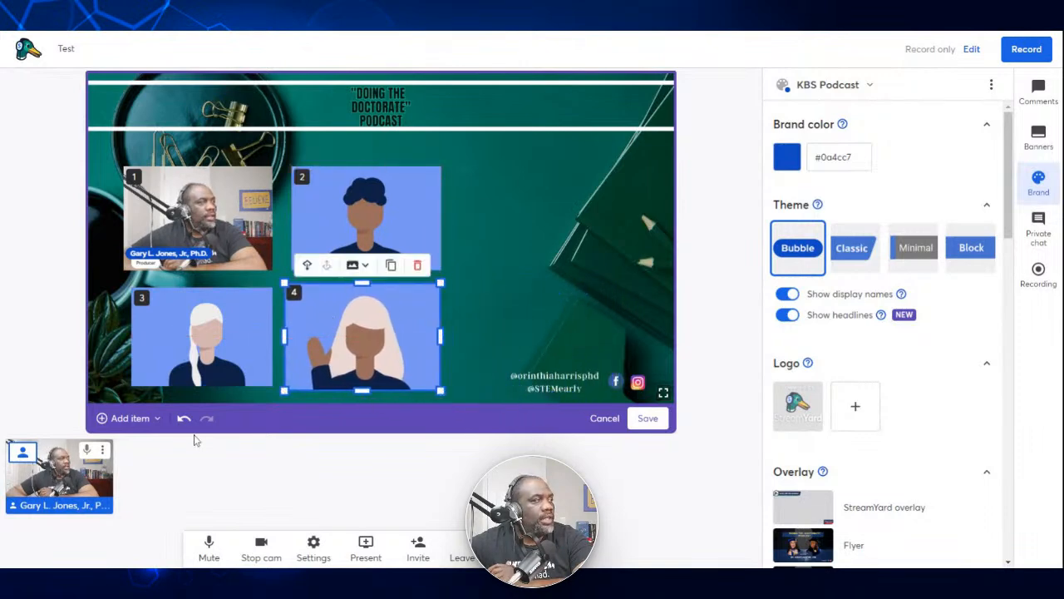
- Add another camera slot, delete the old slot 2, and resize the new slot into the canvas's upper-right area
click(147, 420)
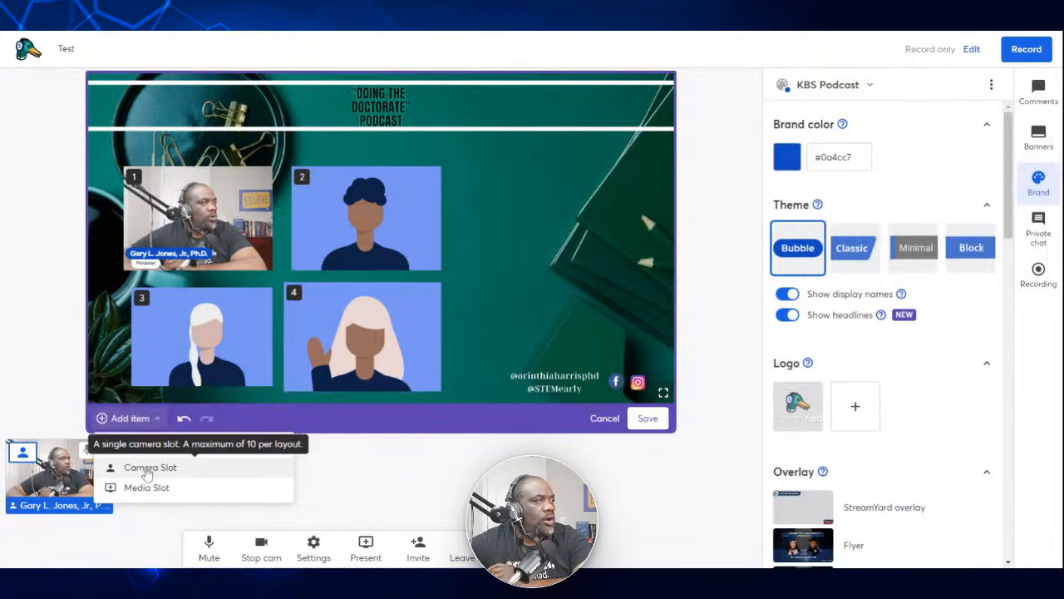
click(143, 466)
drag(345, 264, 515, 290)
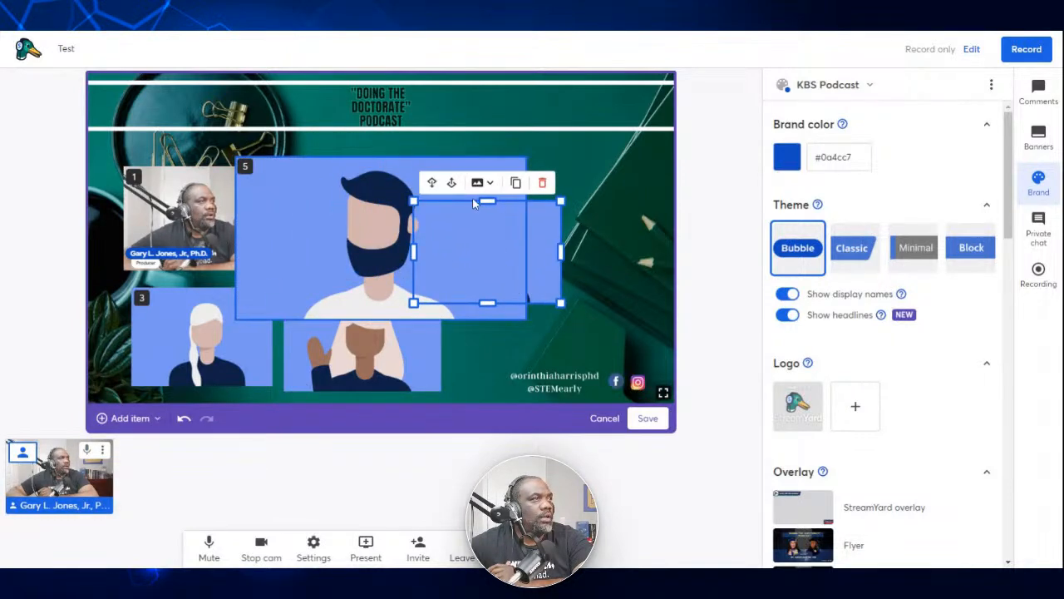
click(542, 182)
drag(381, 237, 526, 193)
drag(370, 299, 411, 249)
drag(505, 238, 489, 279)
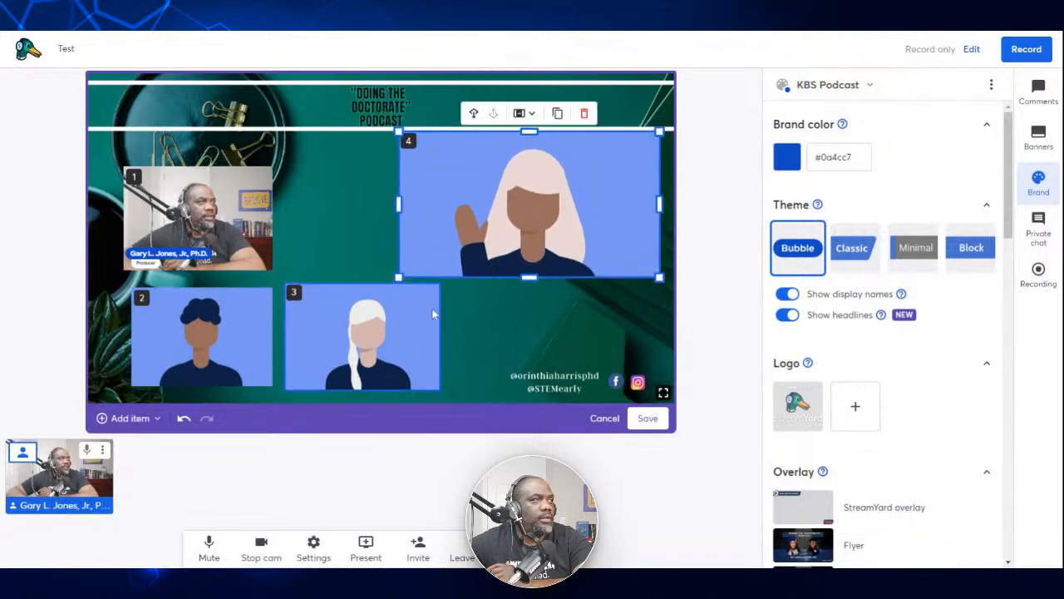
- Shift the three small camera slots left, shrink slot 3 to match slot 2, and lower the large slot 4 slightly
click(484, 327)
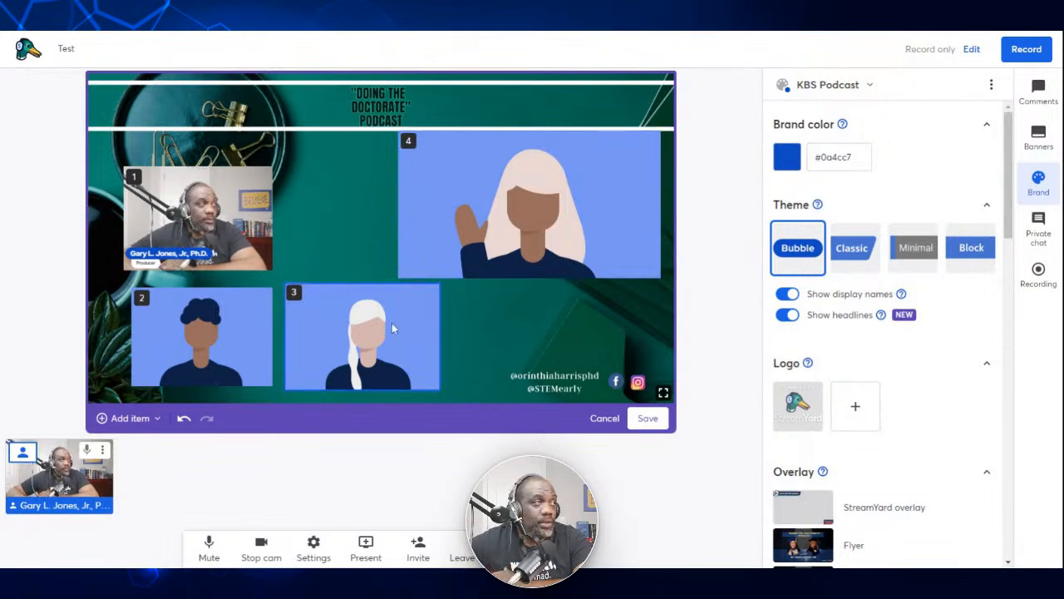
click(423, 252)
drag(184, 331, 129, 333)
drag(193, 239, 169, 240)
drag(366, 313, 341, 326)
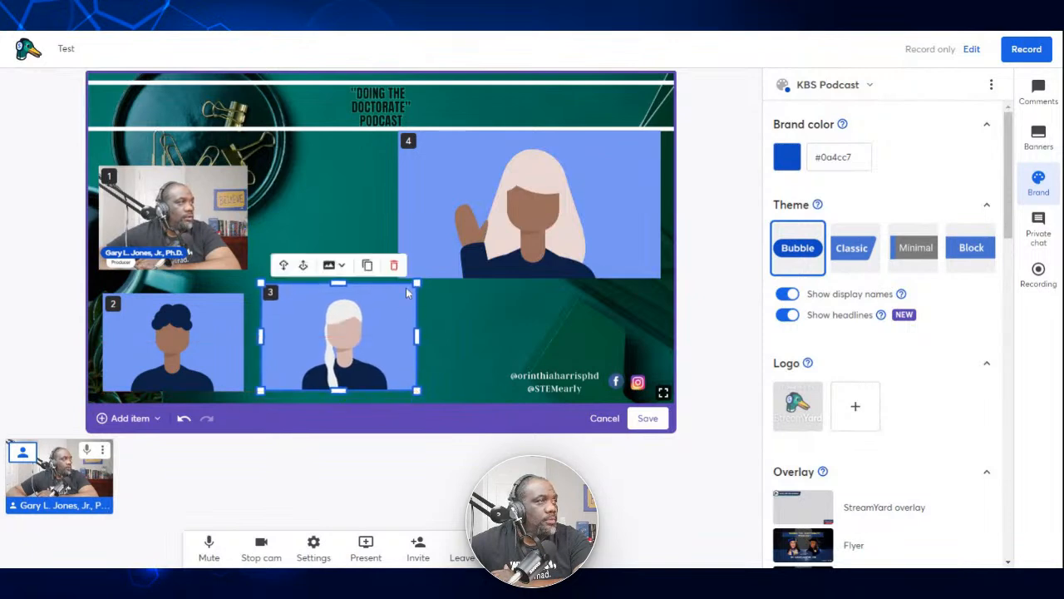
drag(414, 283, 397, 296)
drag(497, 211, 502, 227)
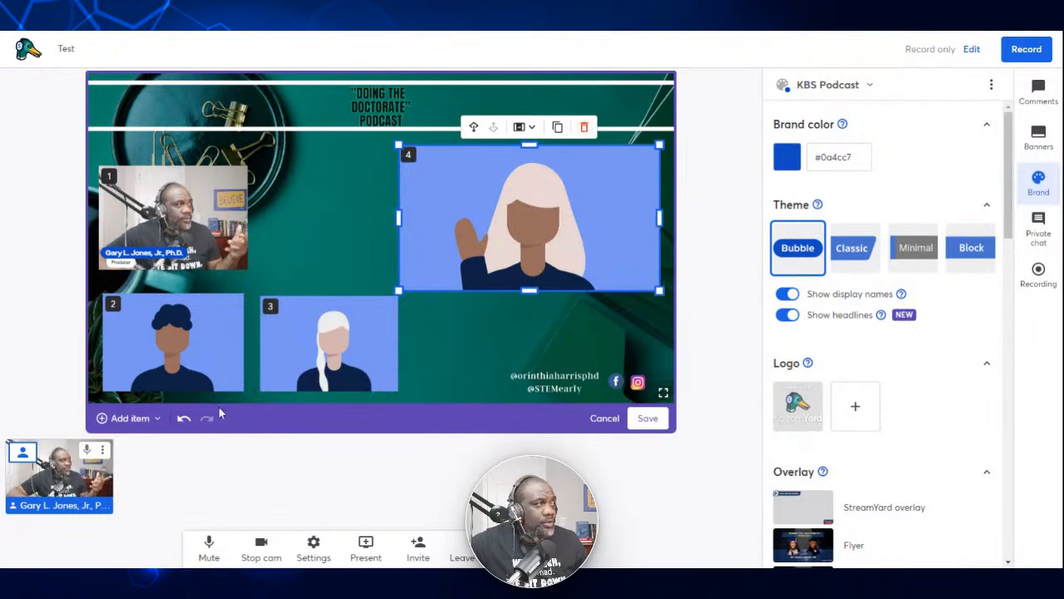
- Add a media slot to the layout and send it back one layer behind camera slot 4
click(155, 419)
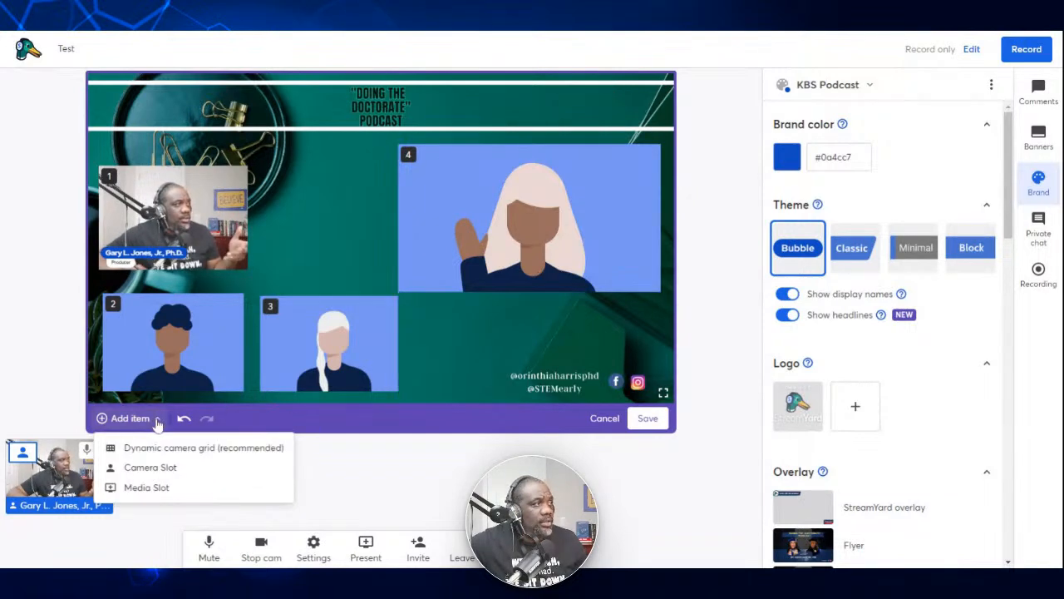
click(155, 488)
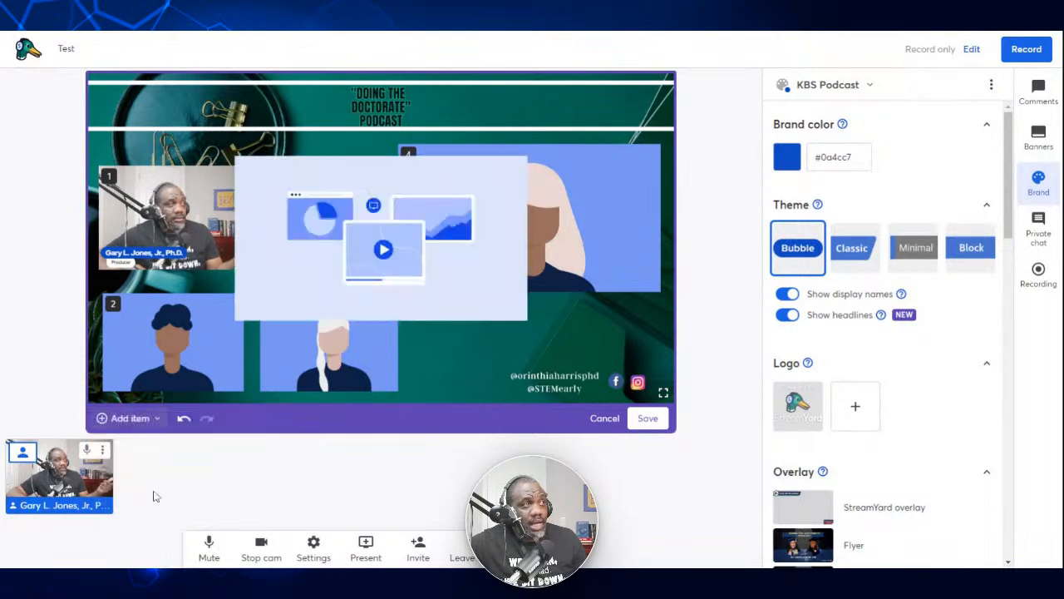
click(318, 251)
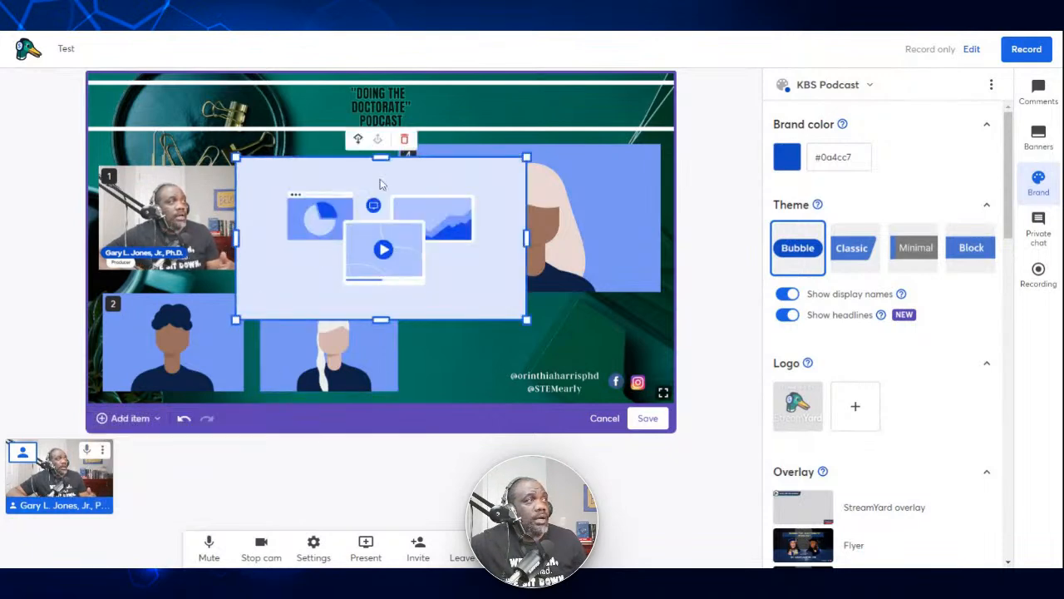
click(377, 139)
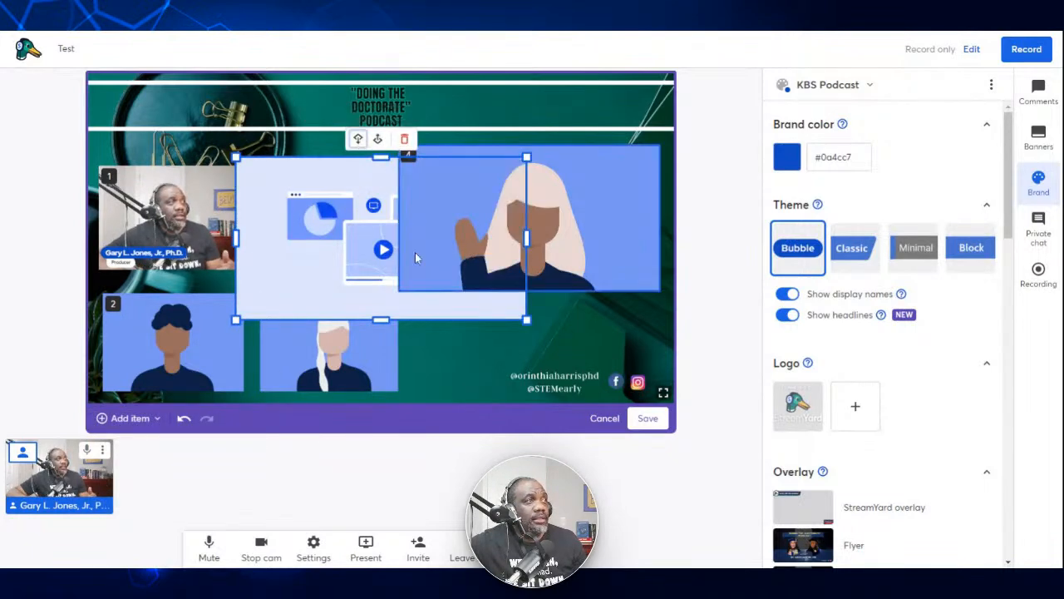
- Stretch the media slot to cover the entire canvas and bring it forward one layer
drag(318, 273, 167, 194)
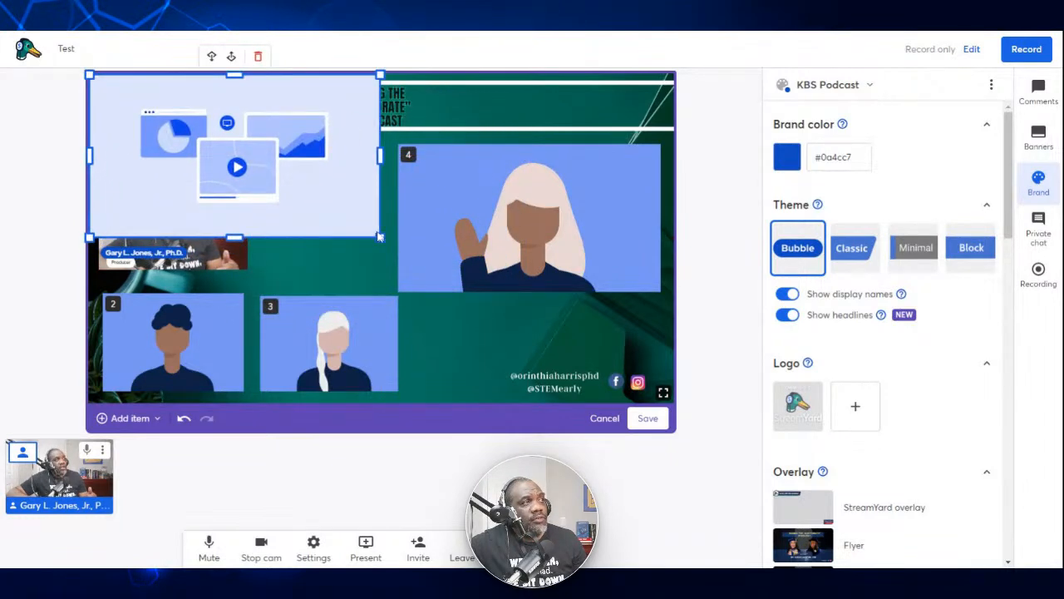
drag(374, 232, 665, 391)
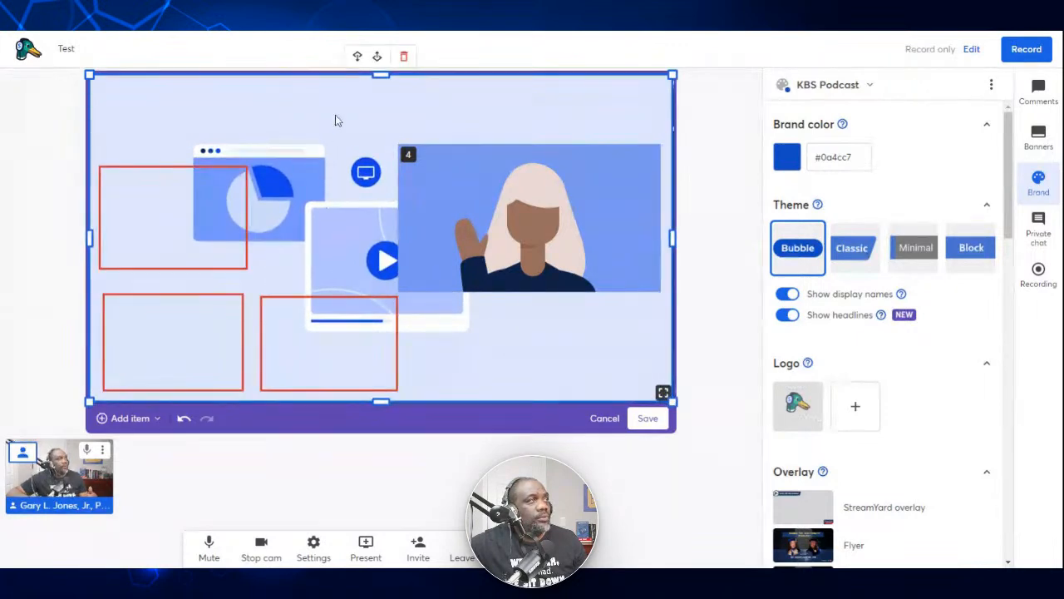
click(377, 57)
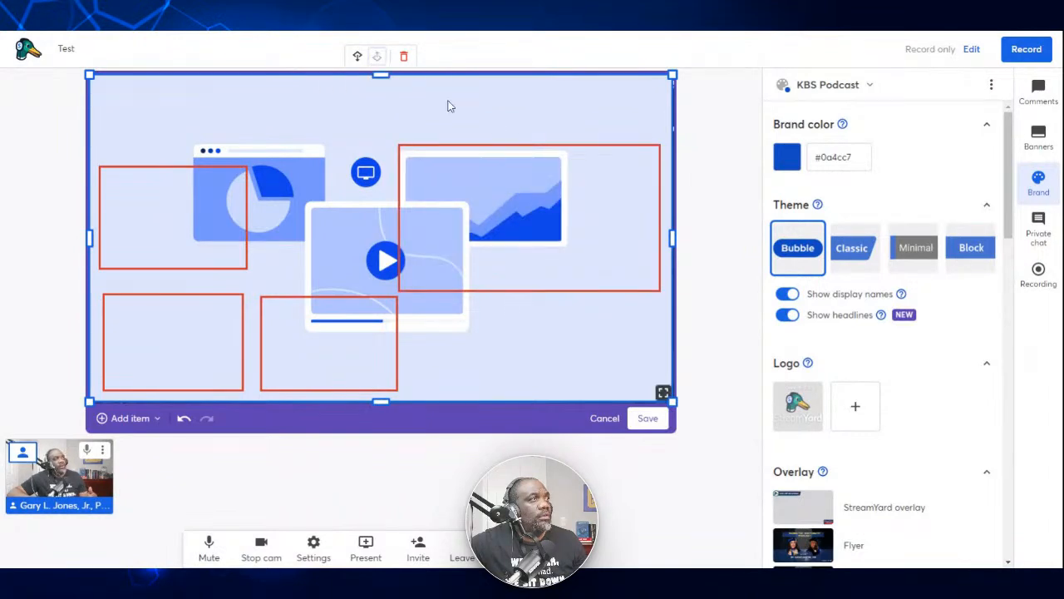
- Send the full-canvas media slot behind the camera slots and move large camera slot 4 upward
click(356, 57)
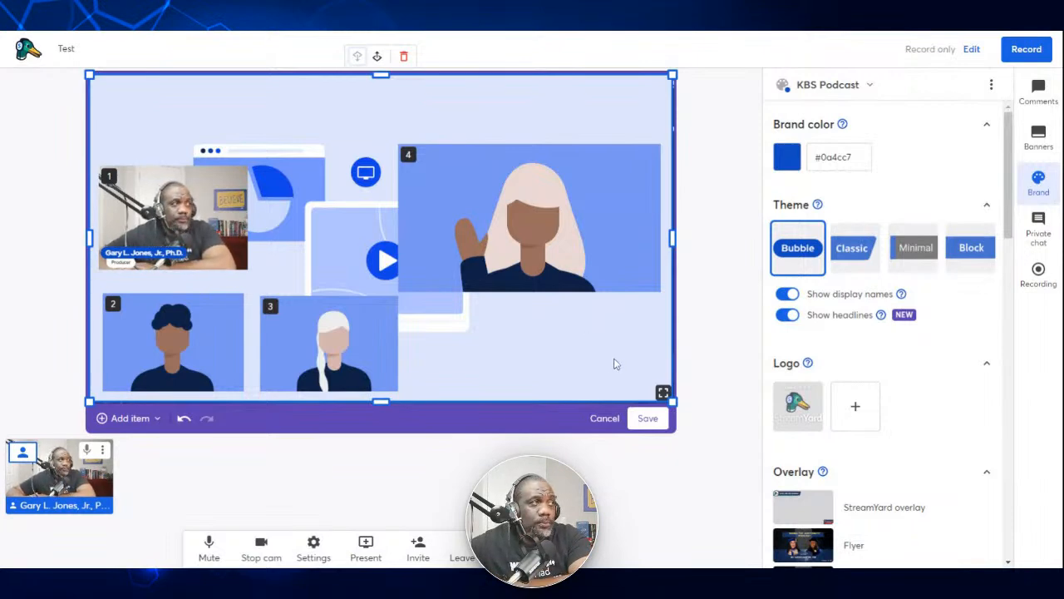
click(570, 244)
drag(570, 245, 571, 225)
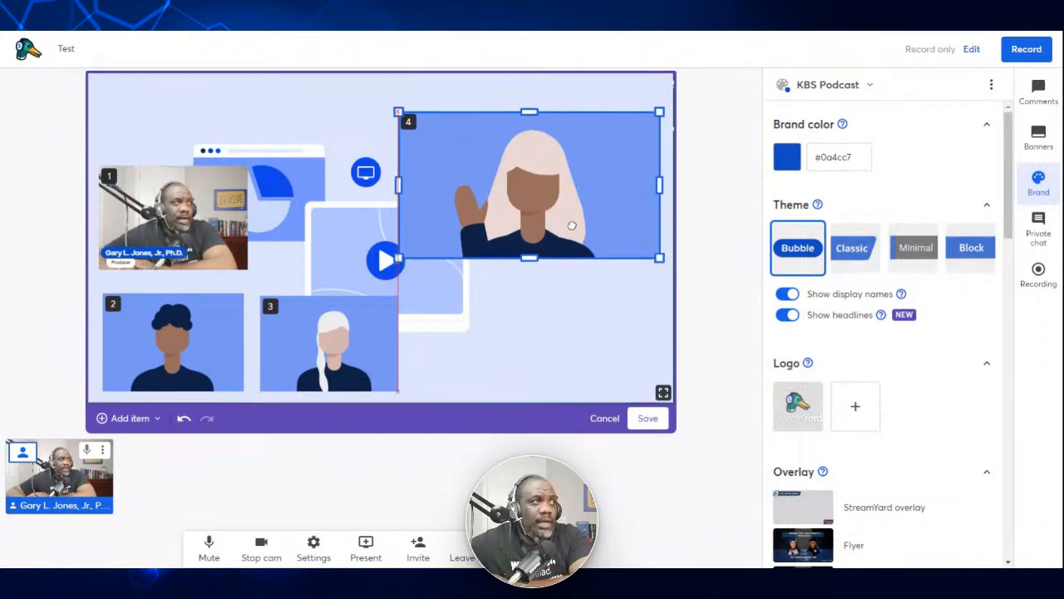
- Shift camera slot 3 slightly to the right, and cancel editing the layout without saving it
click(344, 350)
drag(344, 350, 368, 351)
click(604, 418)
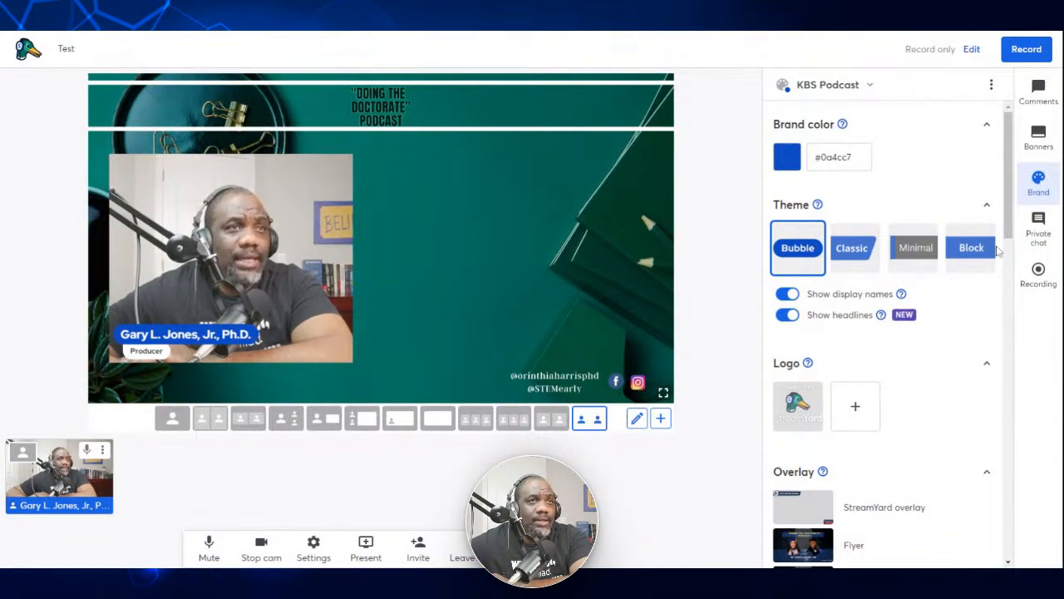
- Show the podcast background that has three white camera frames
scroll(1003, 291, down, 4)
drag(1003, 316, 992, 439)
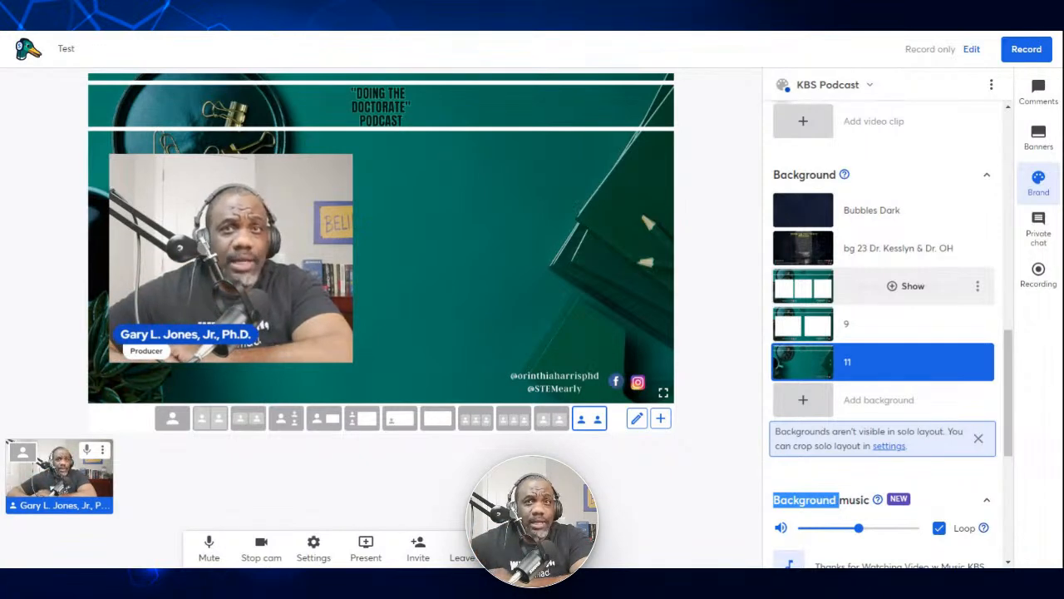
click(950, 293)
- Take the host's camera off the stream to view the three-frame background full screen, and put the camera back on stage
click(278, 258)
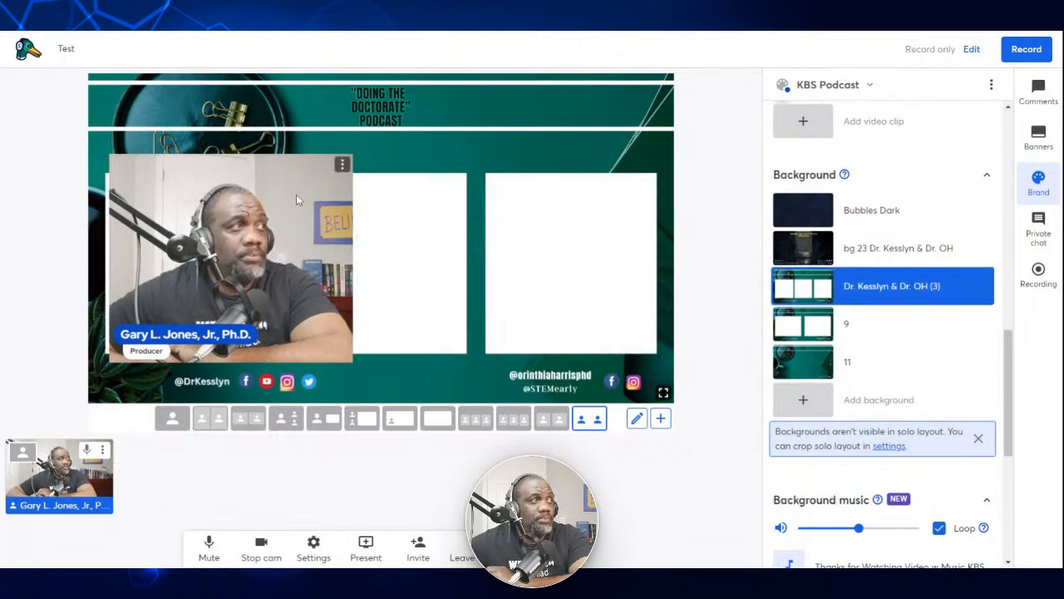
double_click(342, 165)
click(342, 165)
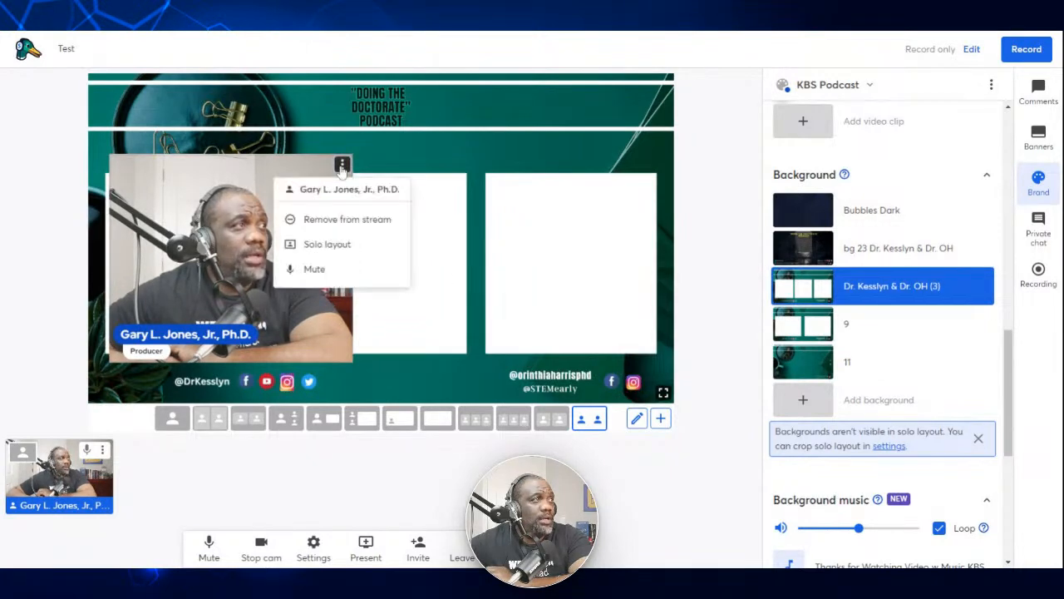
double_click(335, 221)
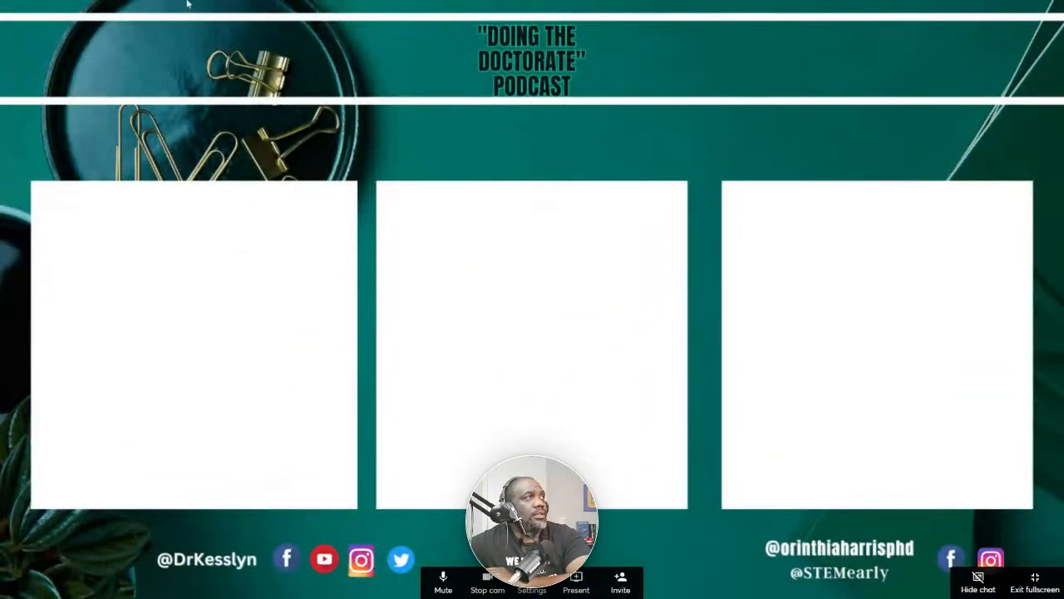
double_click(456, 241)
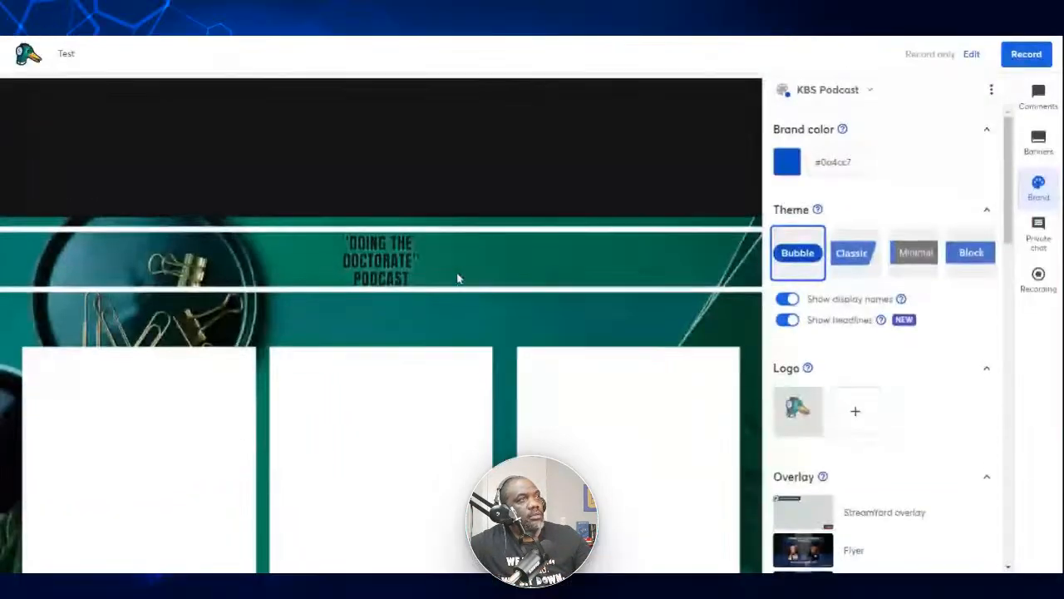
click(64, 482)
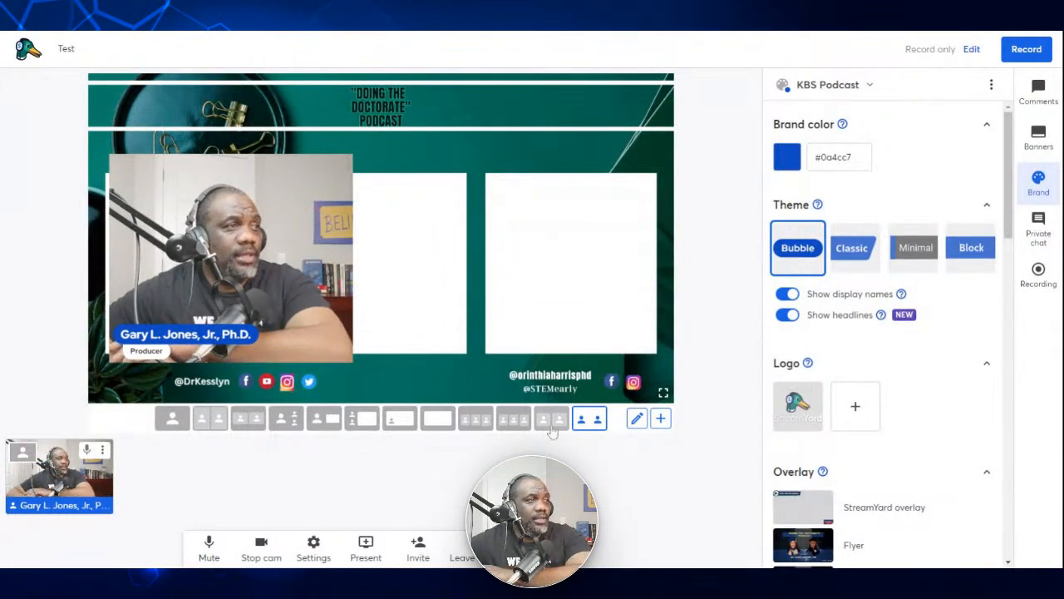
- Switch the stage to the custom layout with three side-by-side cameras and open that layout for editing
click(476, 418)
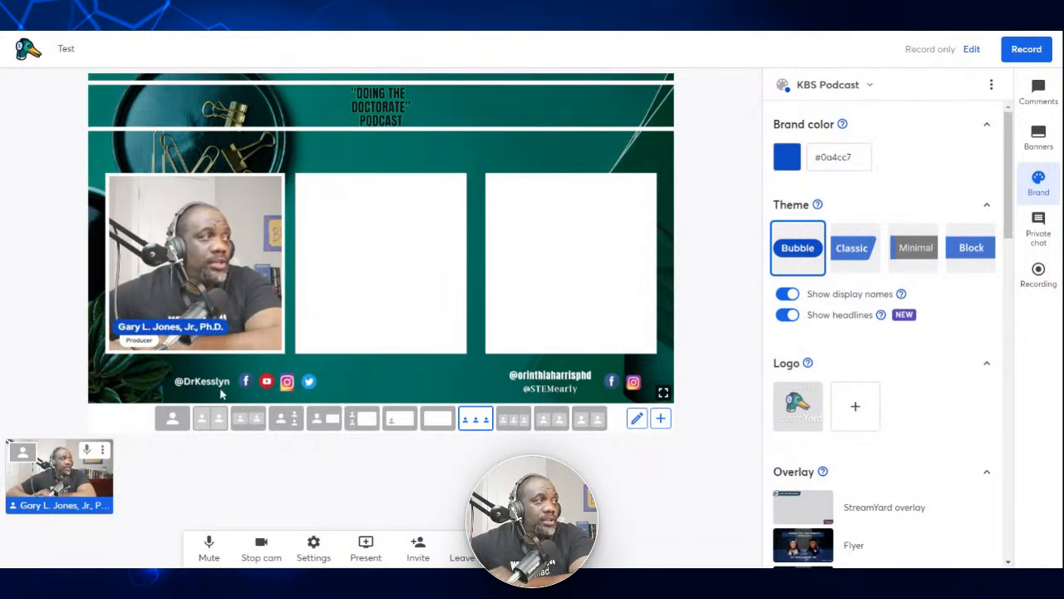
click(637, 419)
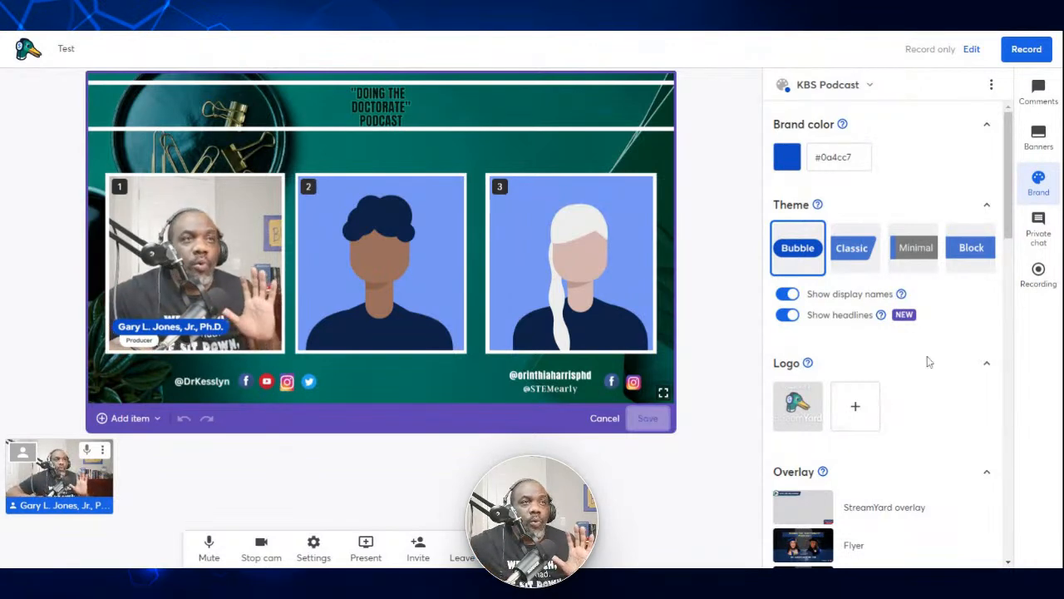
- Compare the three-camera layout against the three-frame background, the two-frame background 9 and the frameless background 11
drag(1010, 234, 1009, 442)
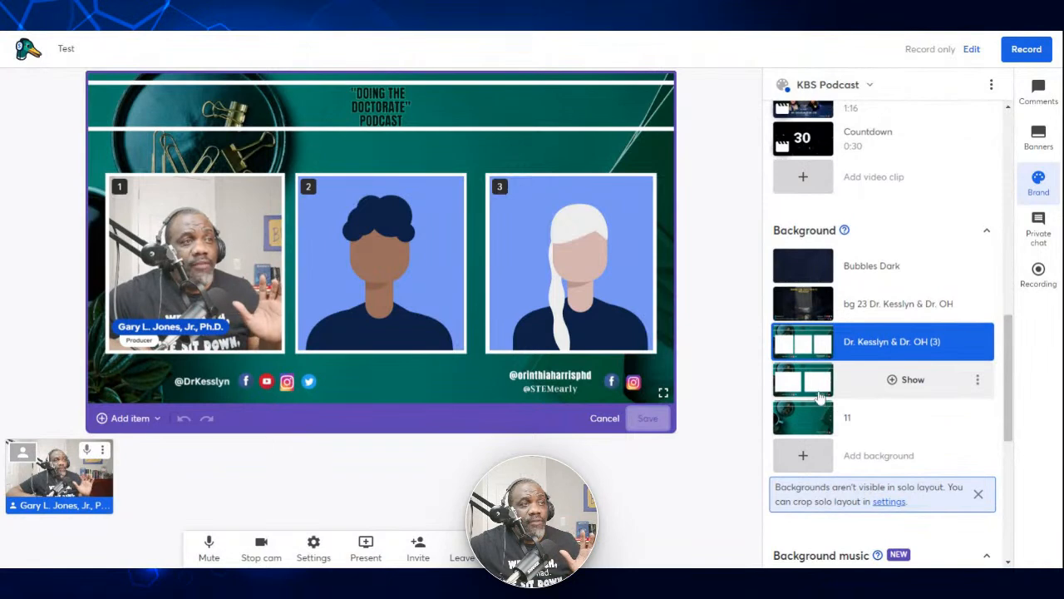
click(816, 386)
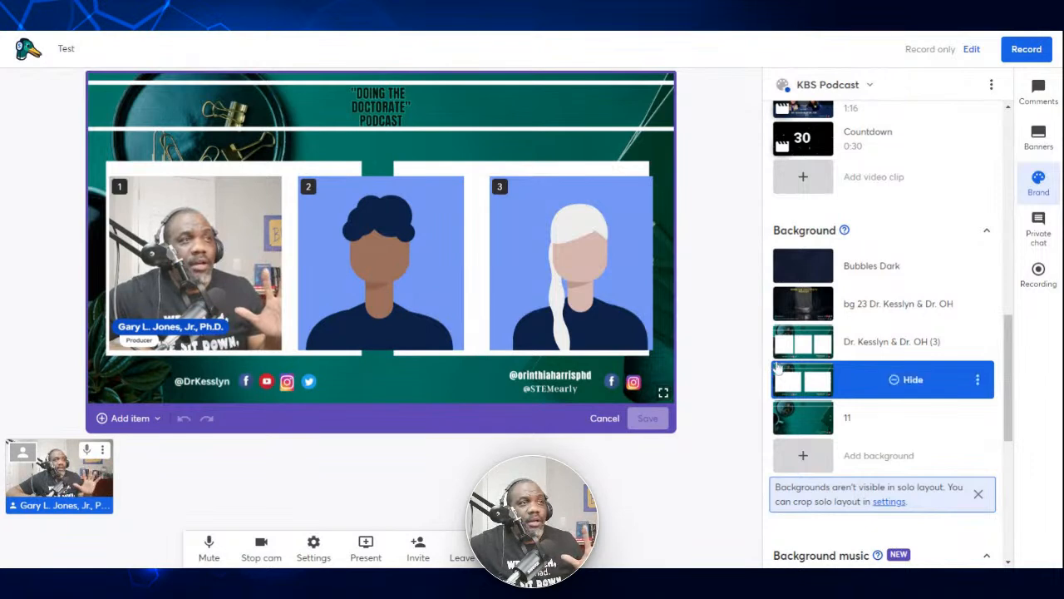
click(820, 355)
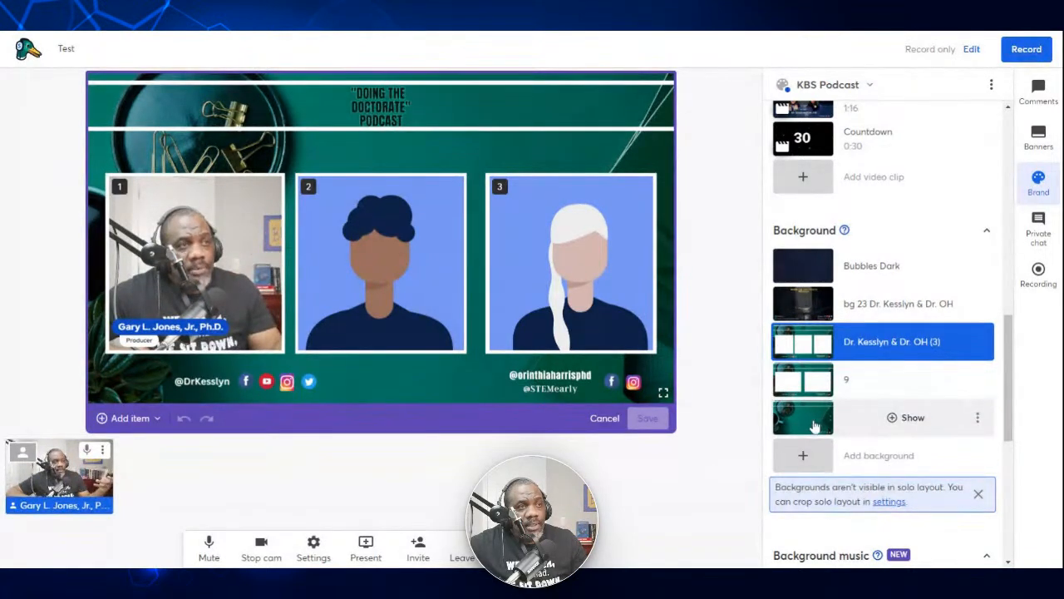
click(814, 427)
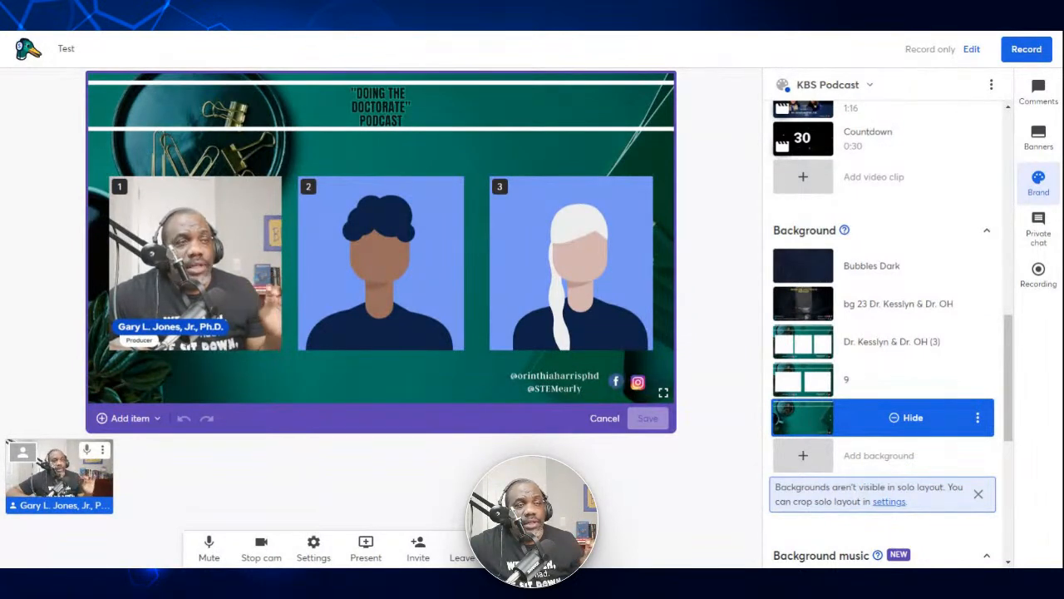
click(807, 354)
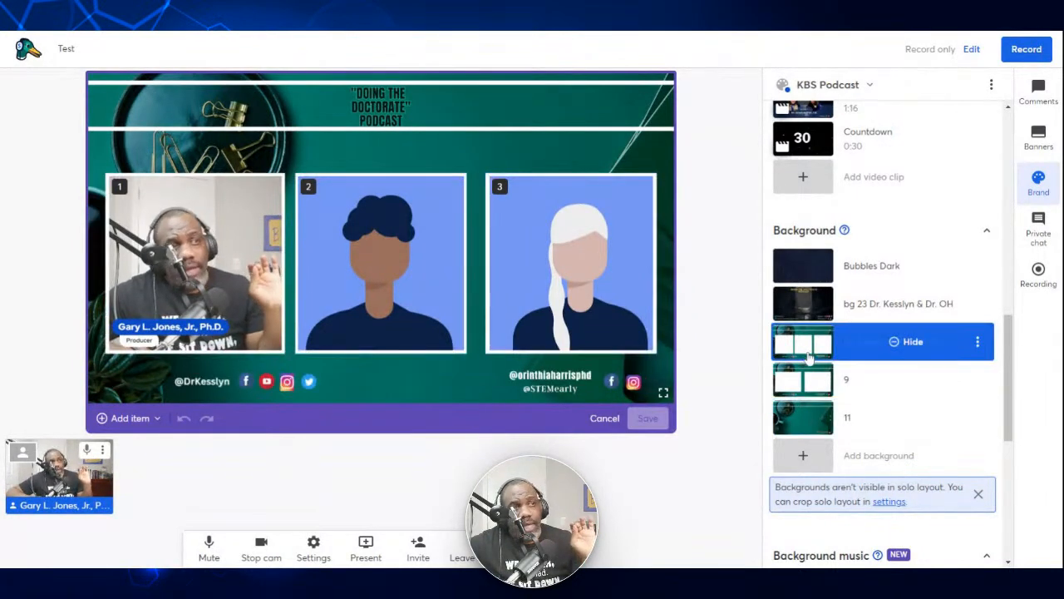
click(803, 425)
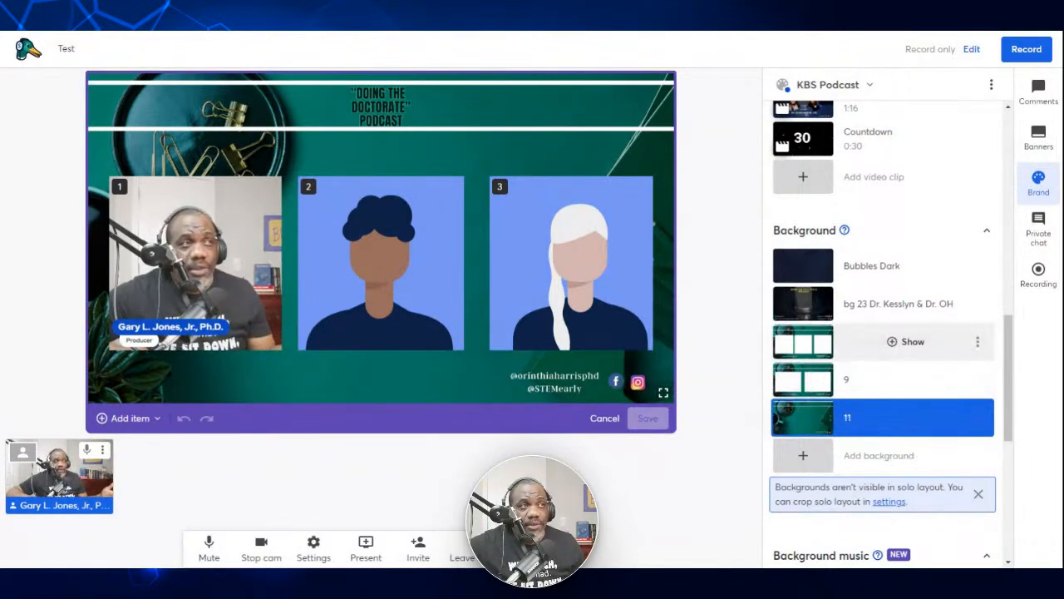
click(807, 357)
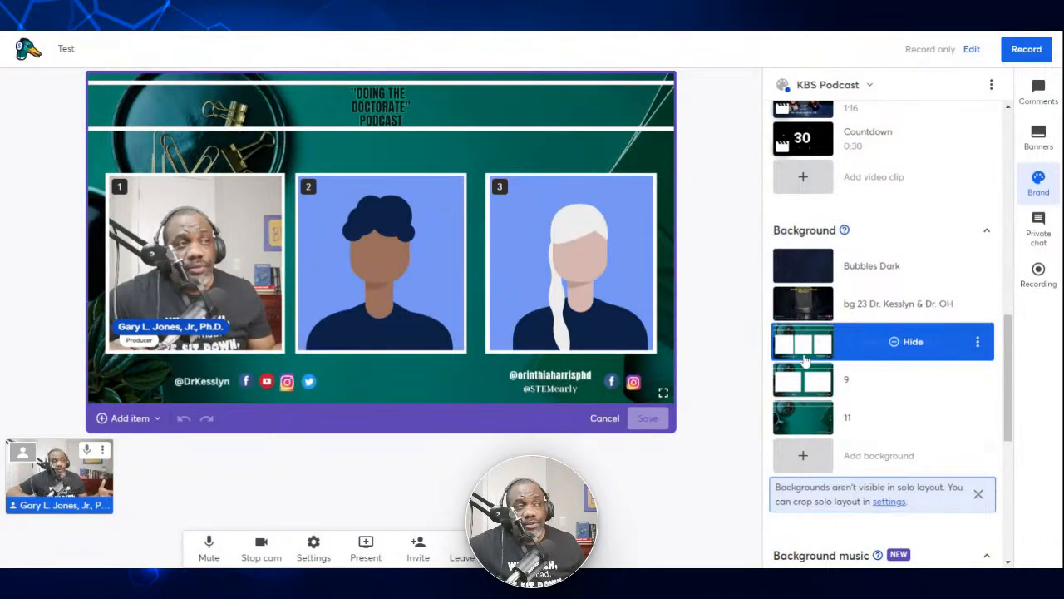
click(809, 387)
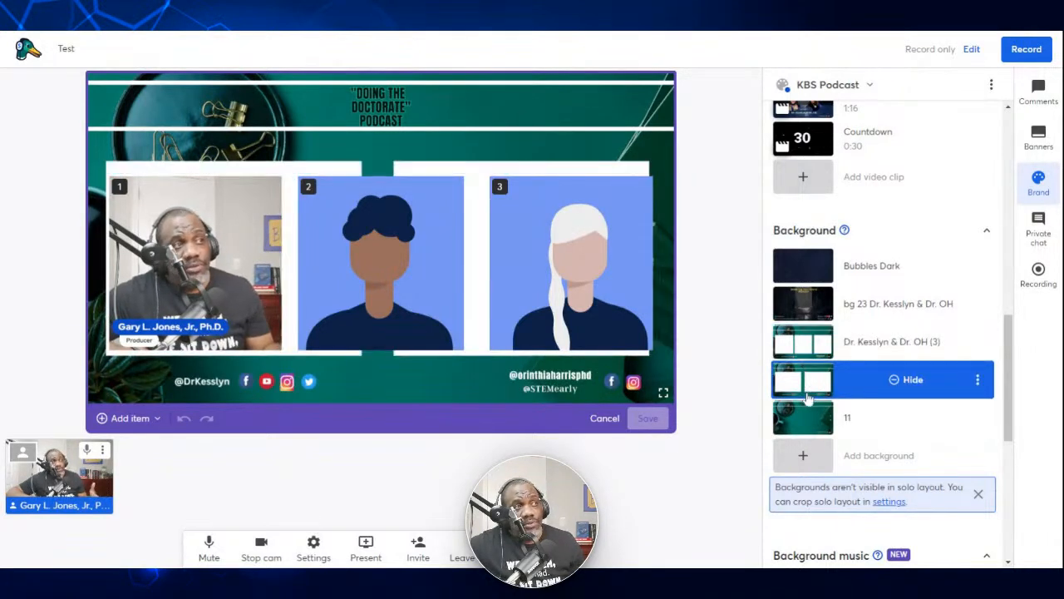
click(814, 356)
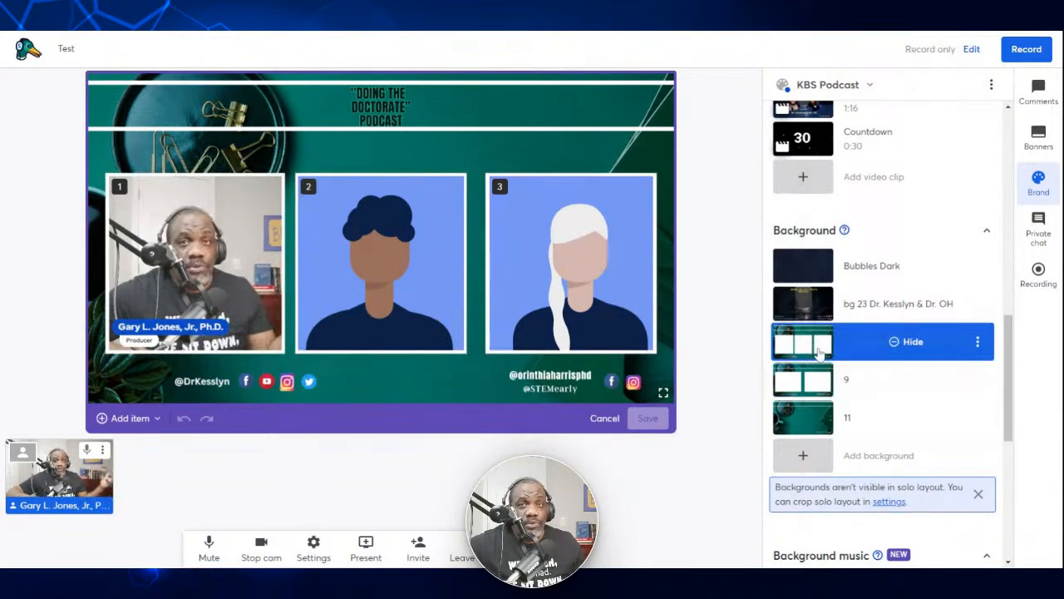
click(811, 424)
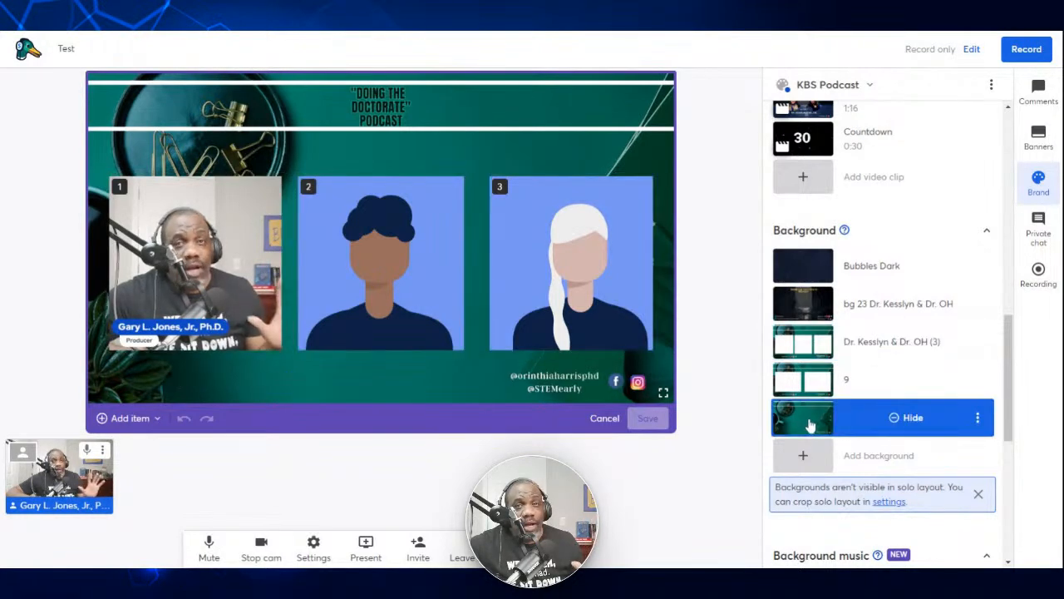
- Delete the middle camera slot from the layout and show the two-frame background 9
click(425, 242)
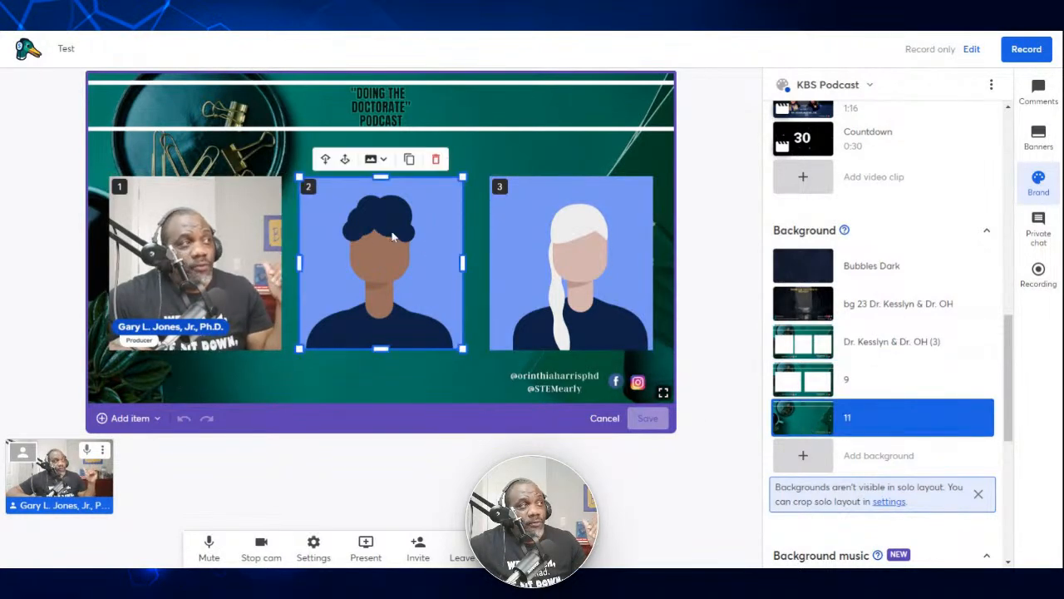
click(436, 159)
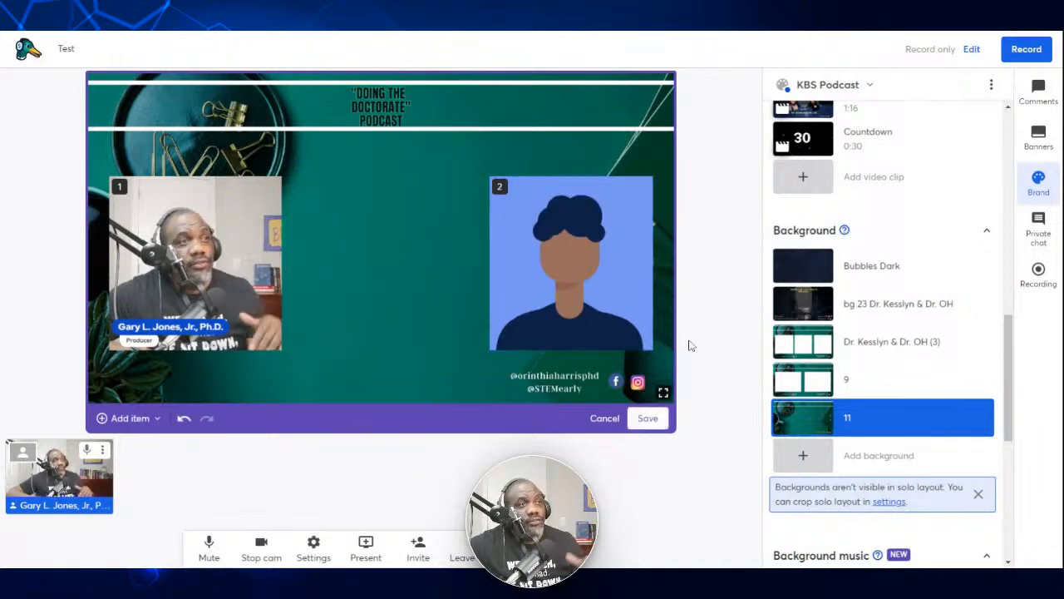
click(786, 389)
- Move camera slot 2 into the background's right-hand white frame and resize it to fill that frame, leaving a thin border
drag(558, 277, 412, 264)
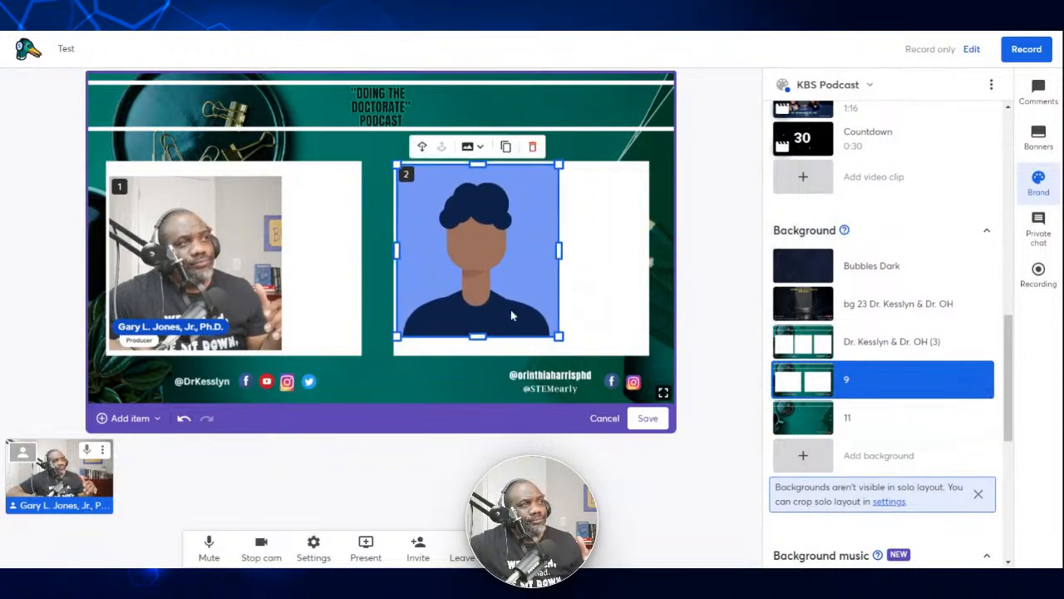
drag(558, 337, 584, 334)
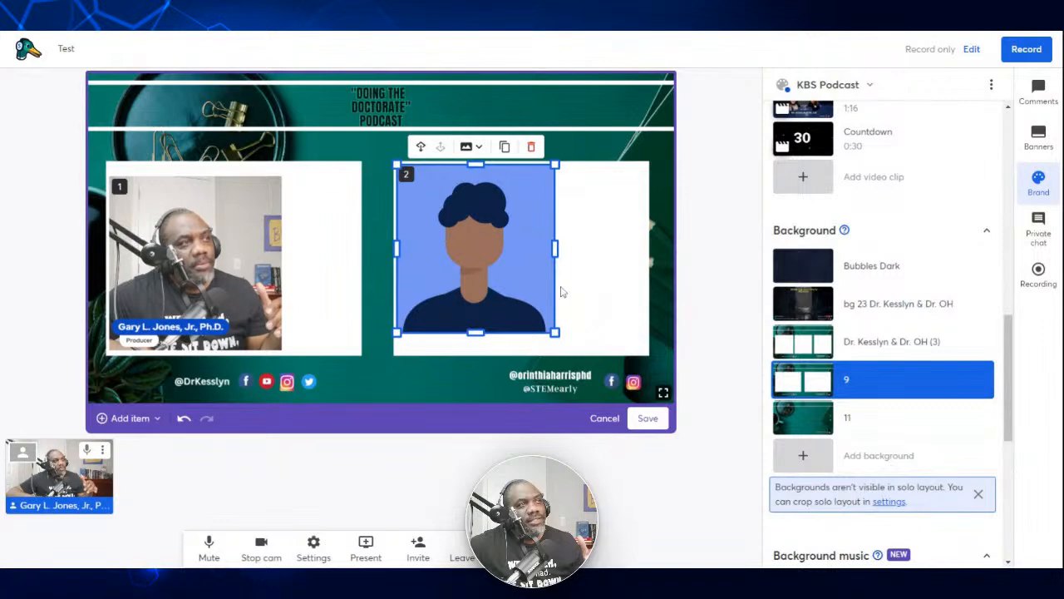
drag(560, 249, 646, 281)
drag(522, 333, 522, 350)
- Enlarge camera slot 1 to fill the background's left-hand white frame, leaving a thin white border
click(278, 287)
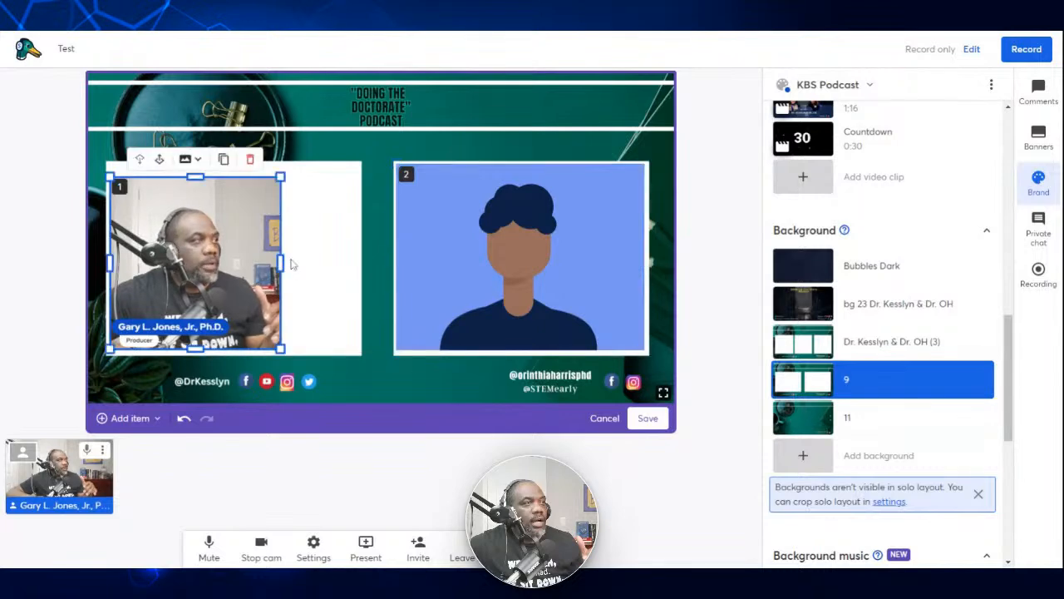
drag(283, 263, 362, 277)
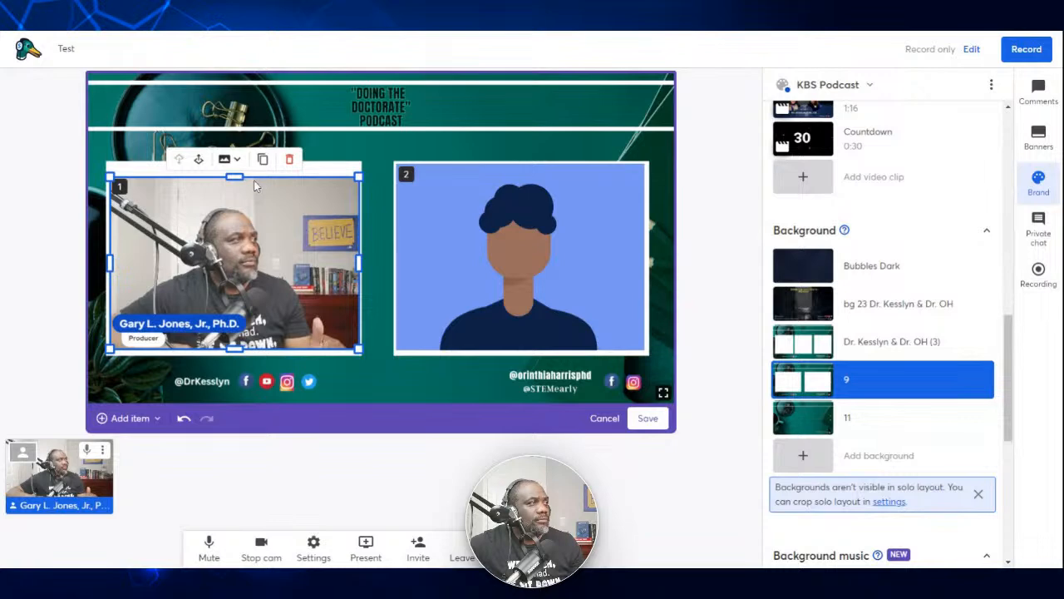
drag(235, 176, 240, 159)
drag(237, 348, 237, 349)
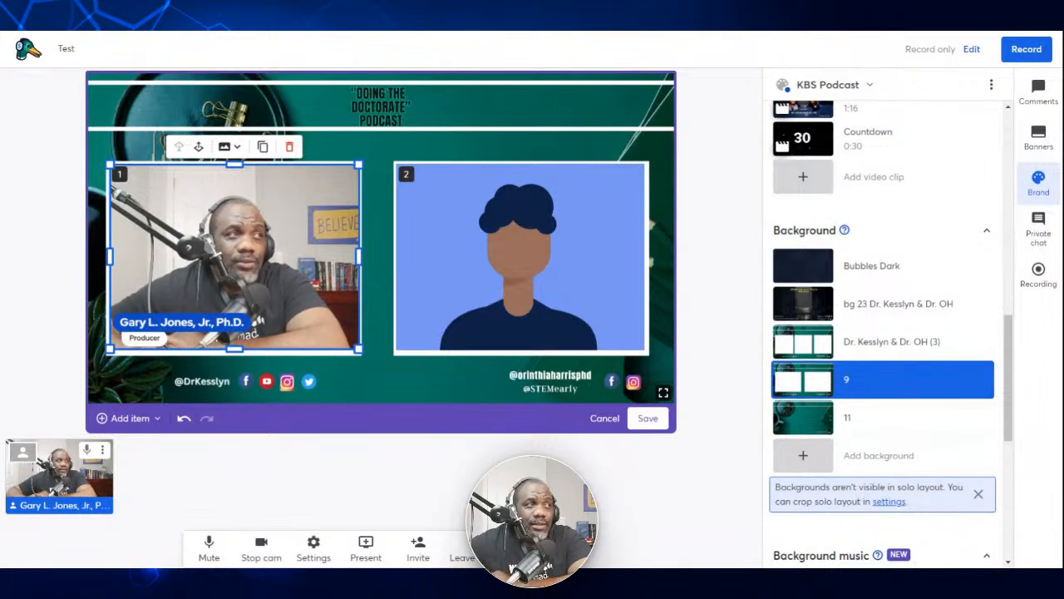
- Fine-tune camera slot 2's position so it sits evenly inside the right-hand frame and aligns with slot 1
click(545, 292)
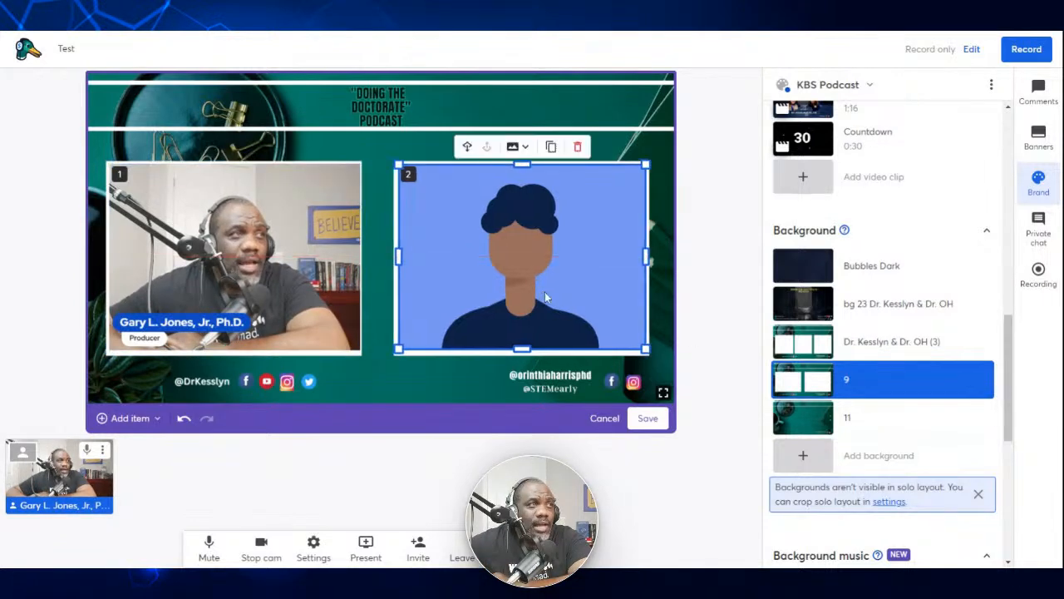
drag(545, 292, 542, 297)
click(503, 387)
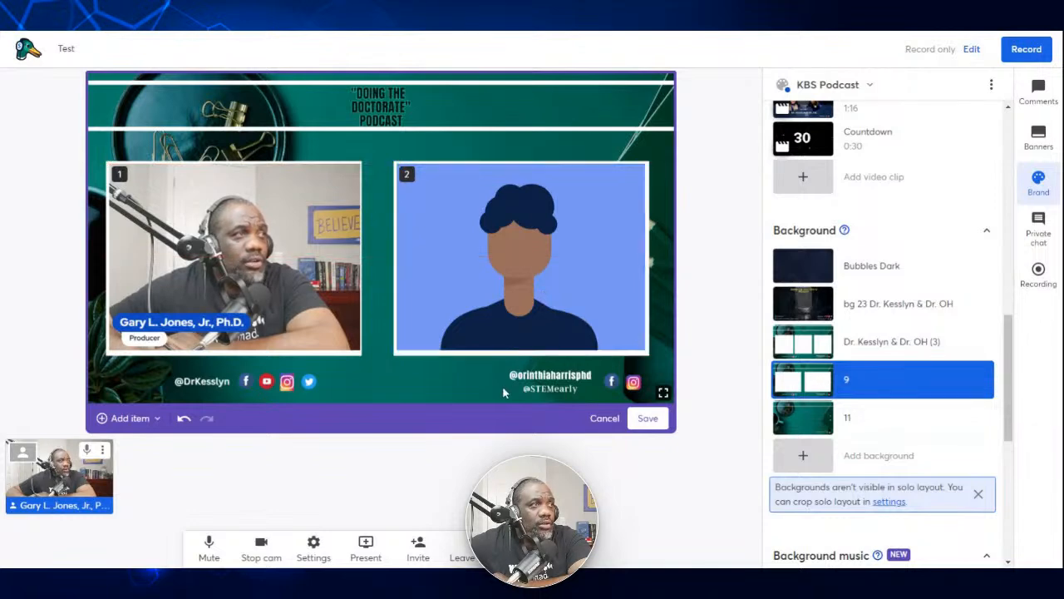
click(491, 301)
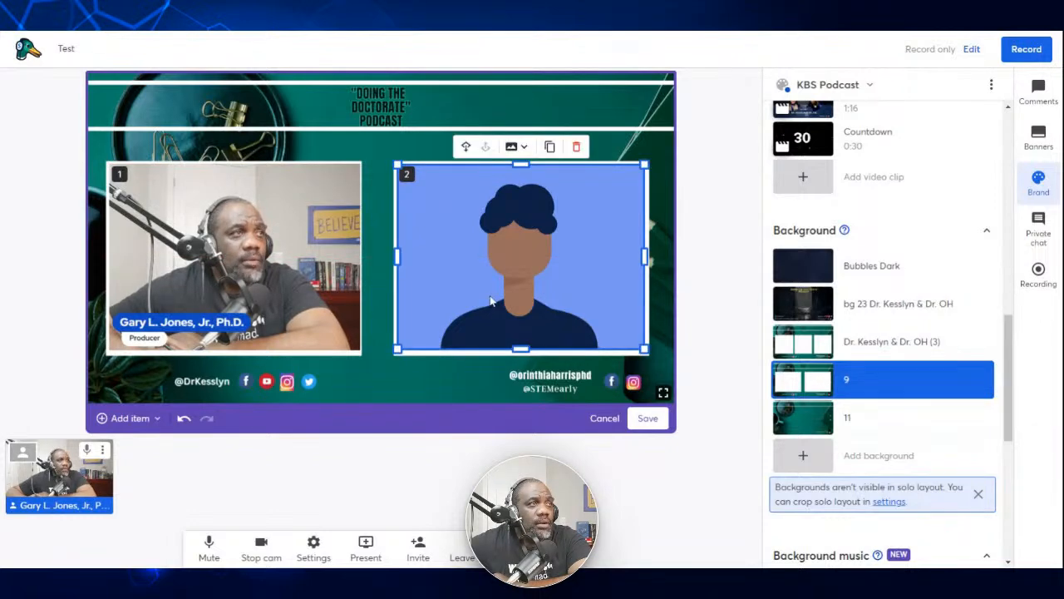
drag(491, 301, 489, 296)
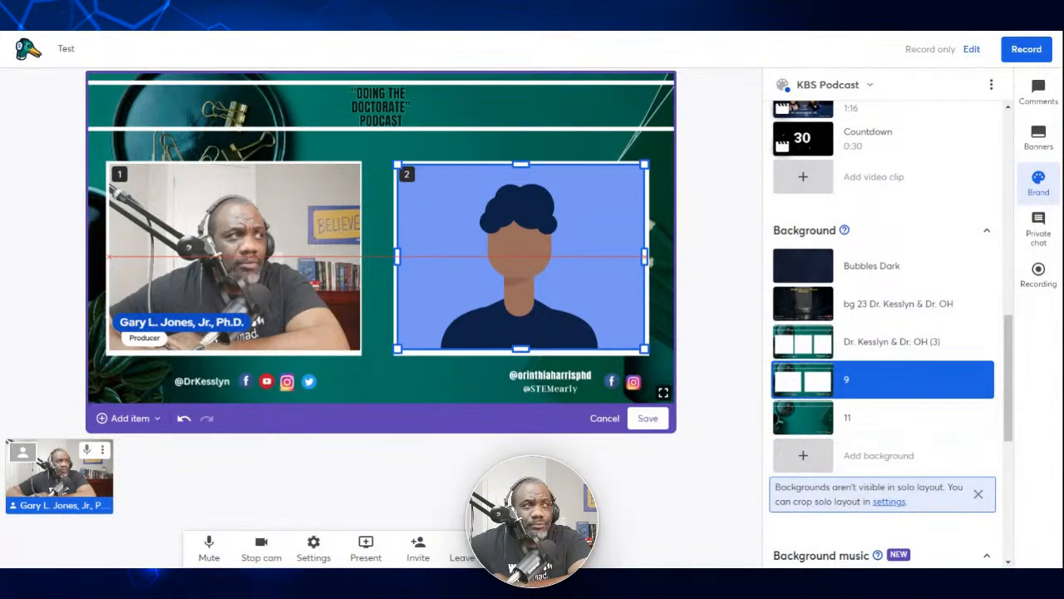
key(Down)
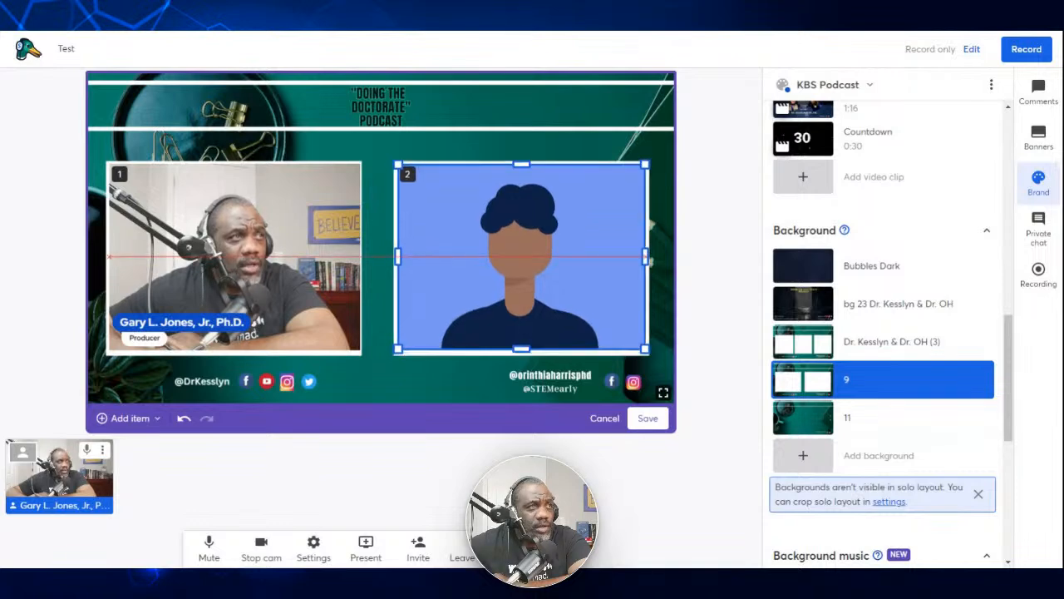
click(446, 391)
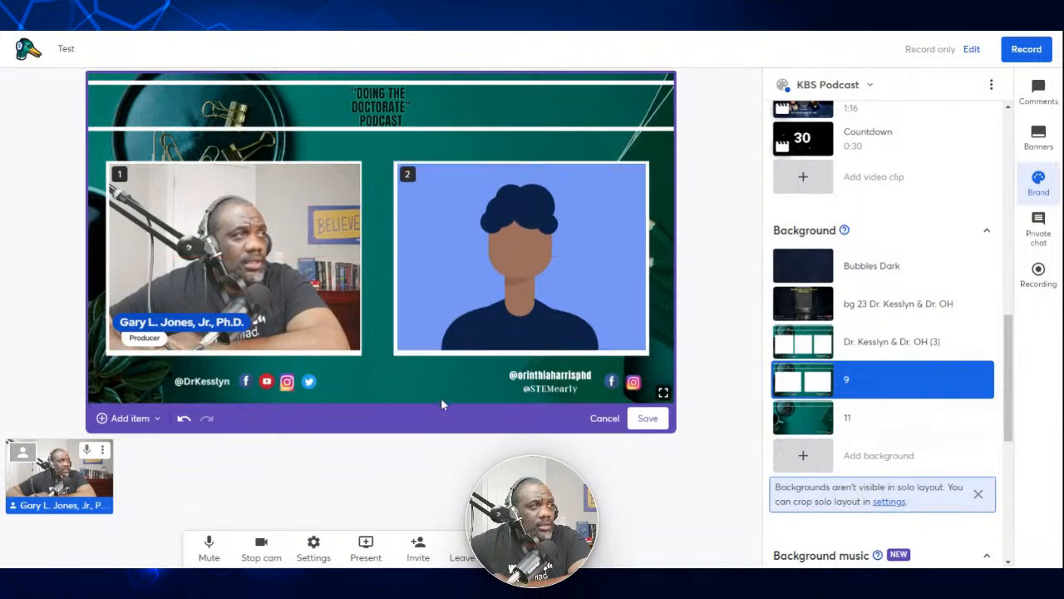
- Adjust camera slot 1's position inside the left-hand white frame and exit the layout editor without saving
click(226, 262)
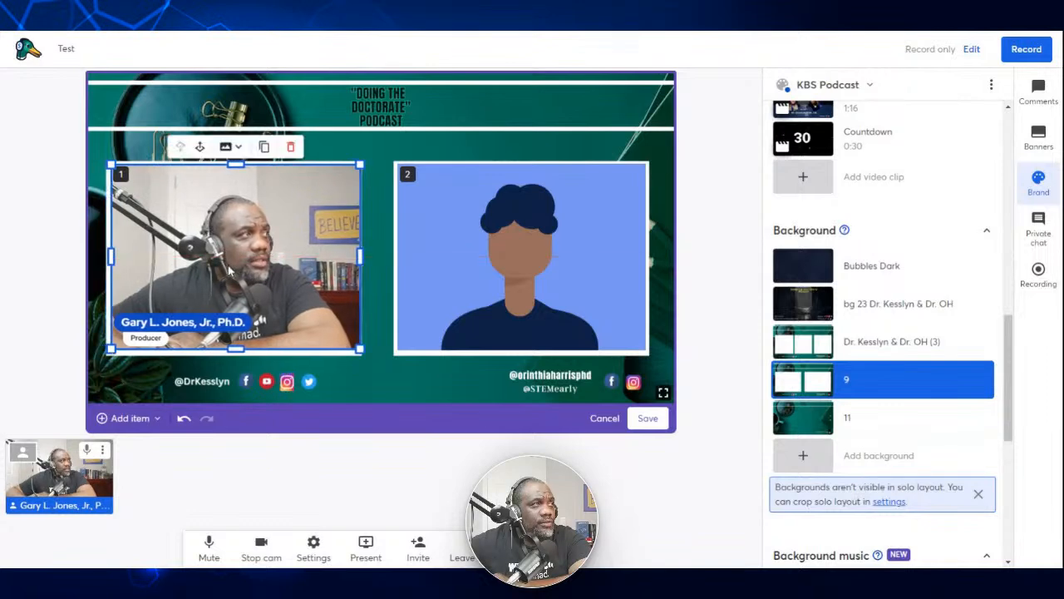
drag(228, 263, 246, 293)
click(420, 392)
click(407, 393)
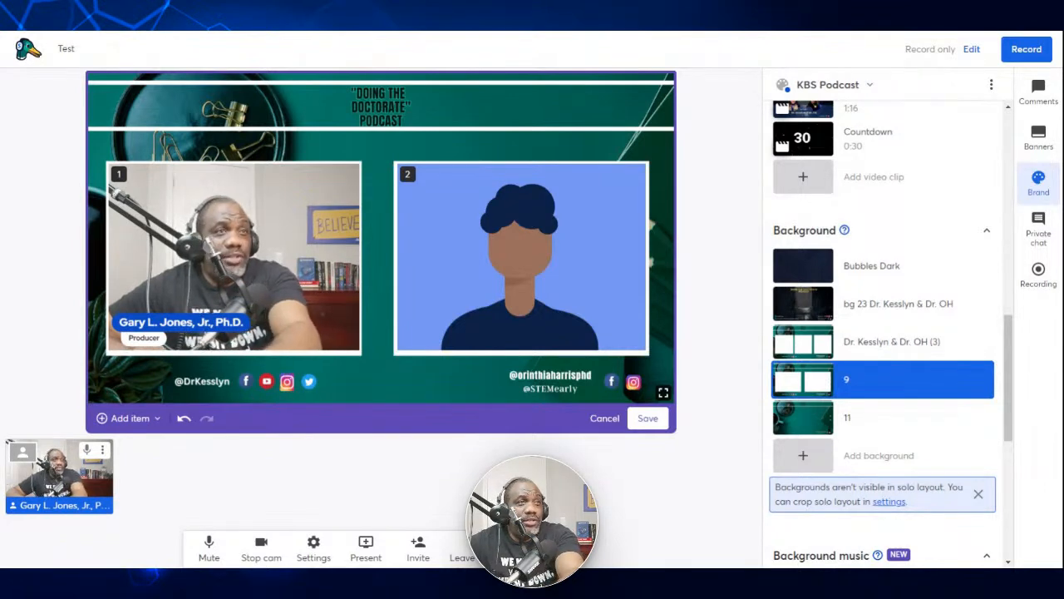
click(604, 418)
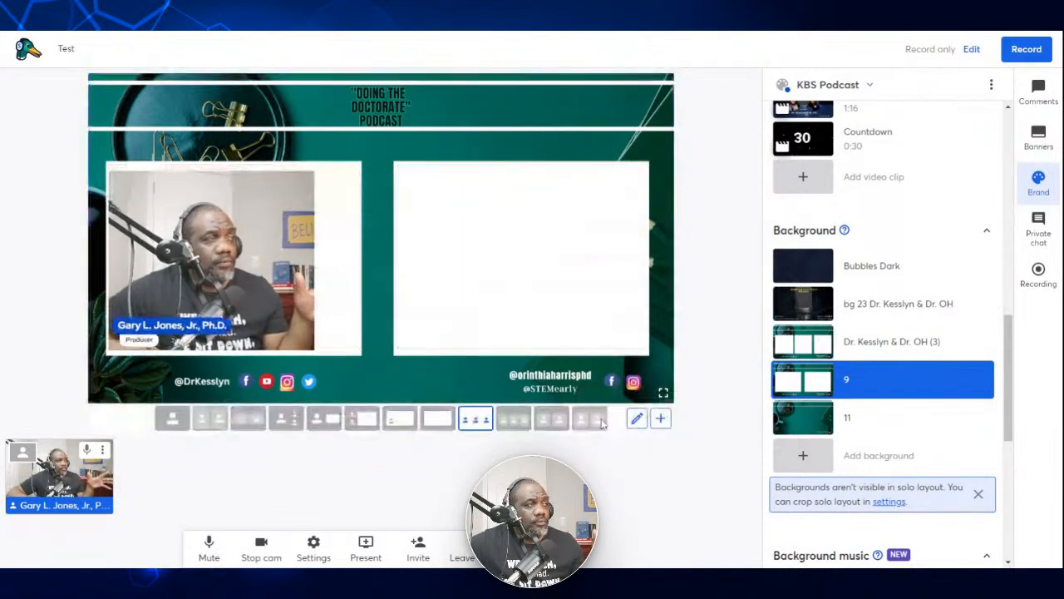
- Show the camera in the solo layout and look through the brand's background music list
click(172, 418)
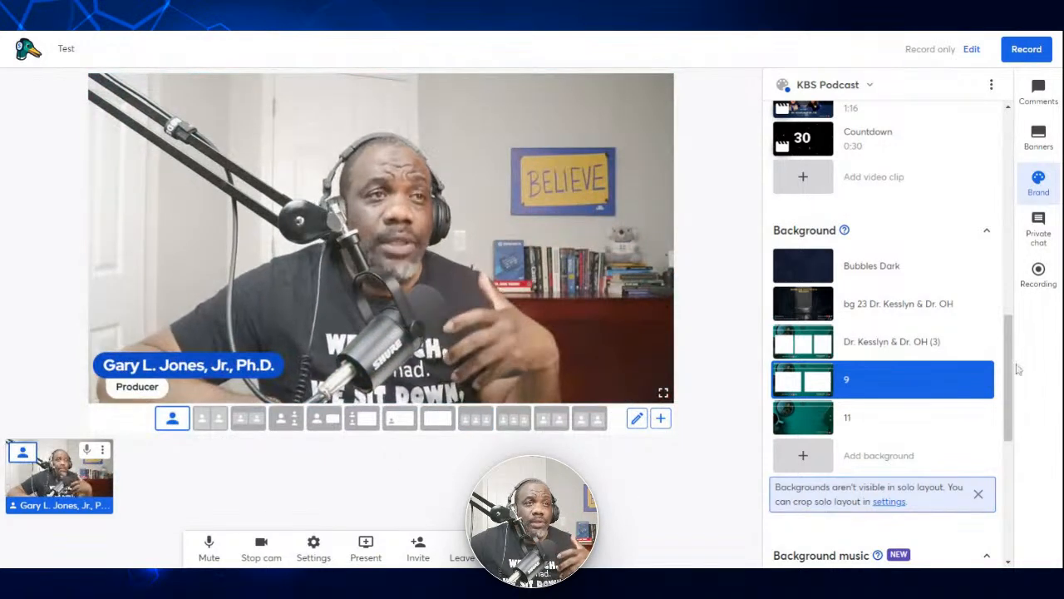
scroll(1005, 400, down, 5)
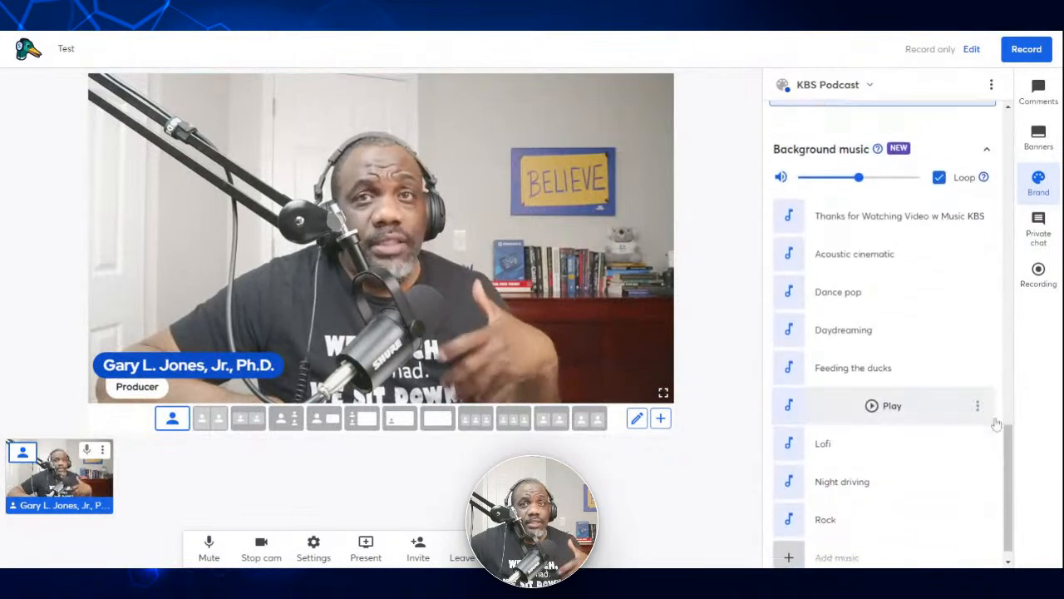
scroll(996, 424, down, 1)
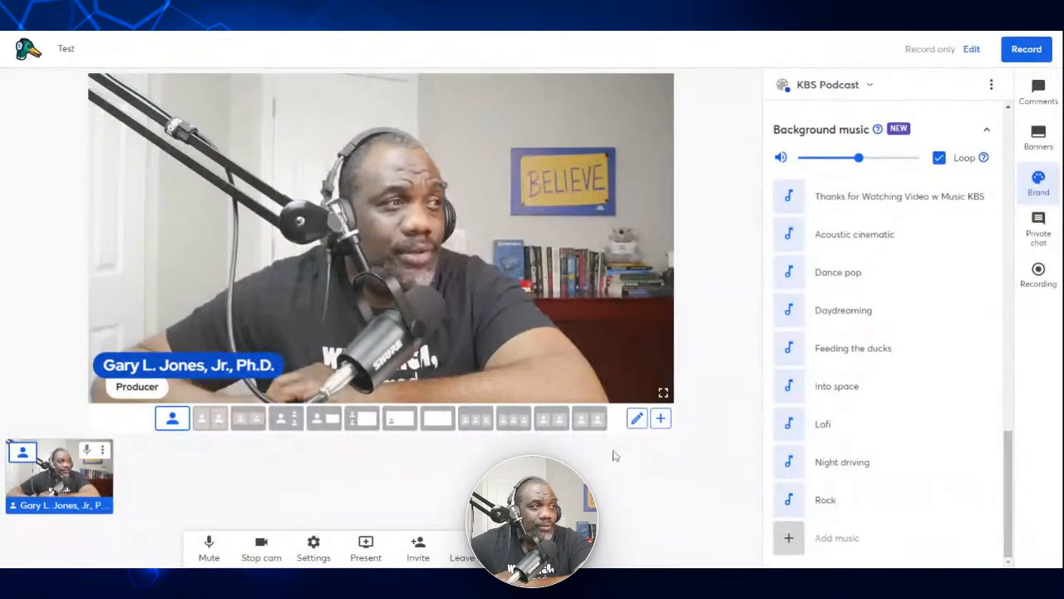
- Preview the two custom three-camera layouts over background 9 and apply the first custom two-camera layout
click(511, 422)
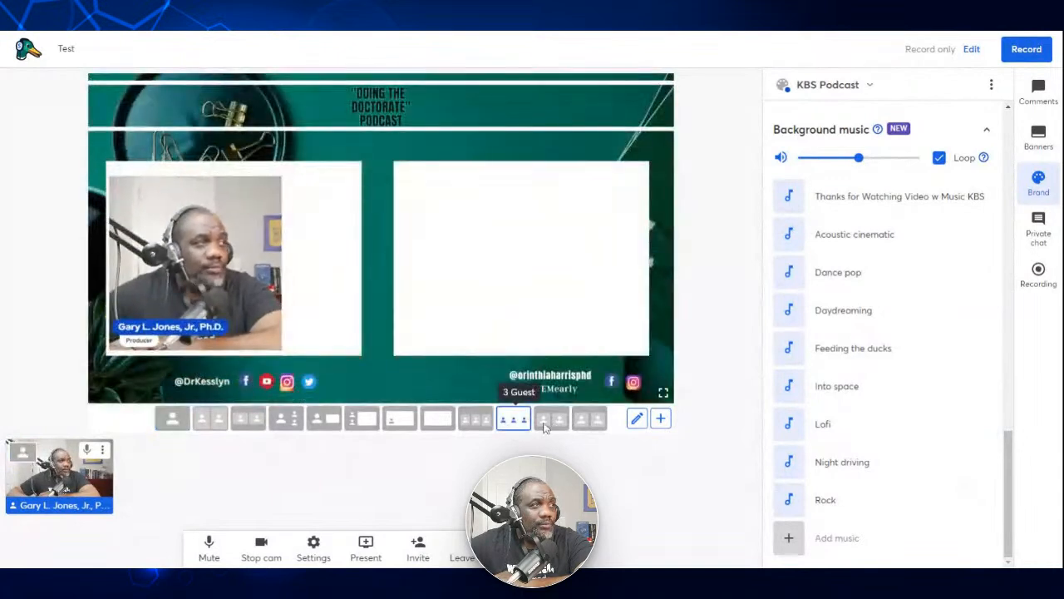
click(482, 421)
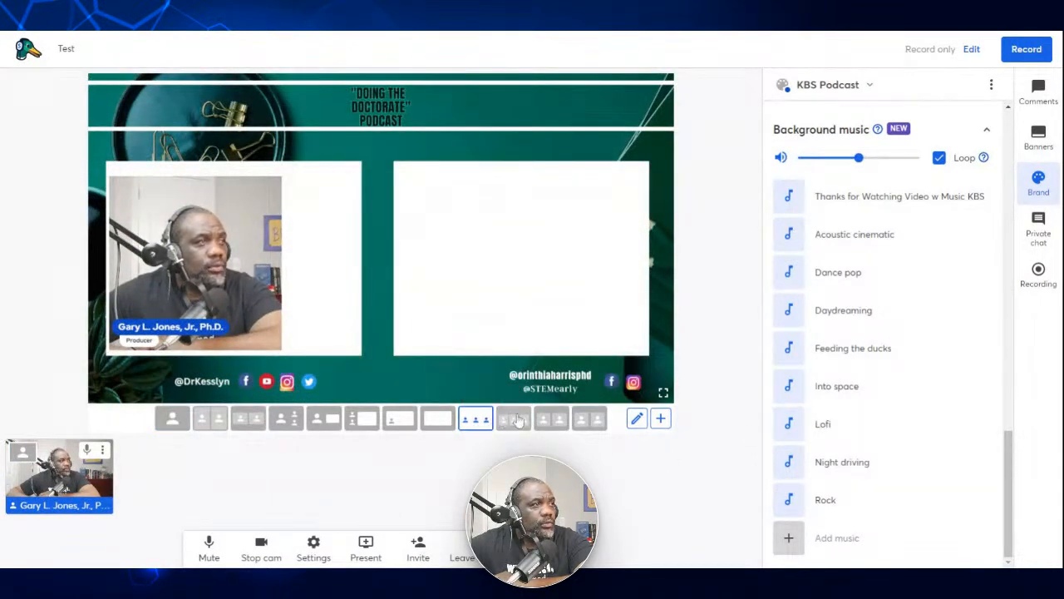
click(551, 422)
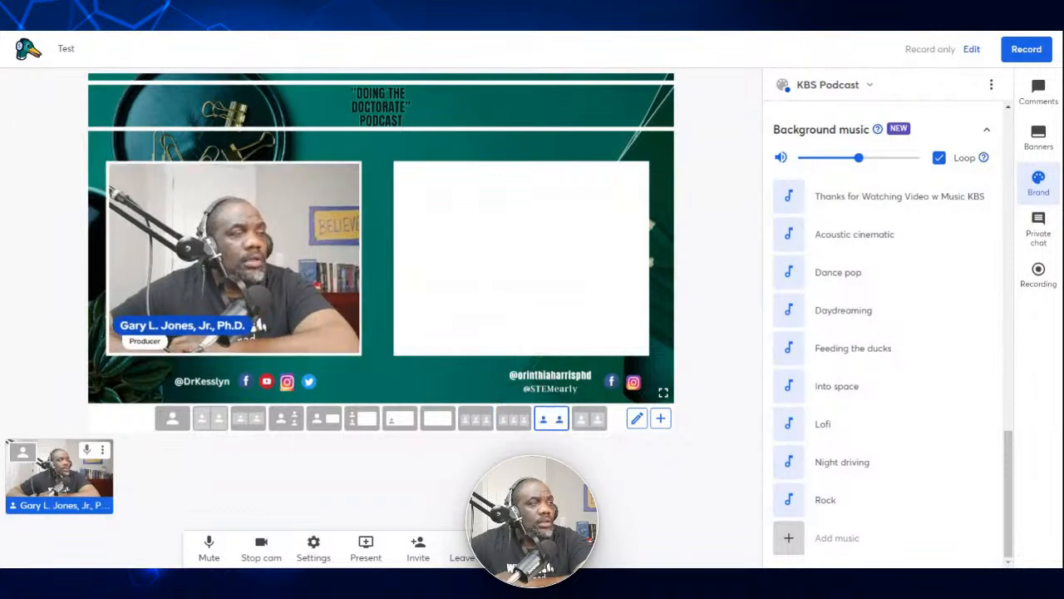